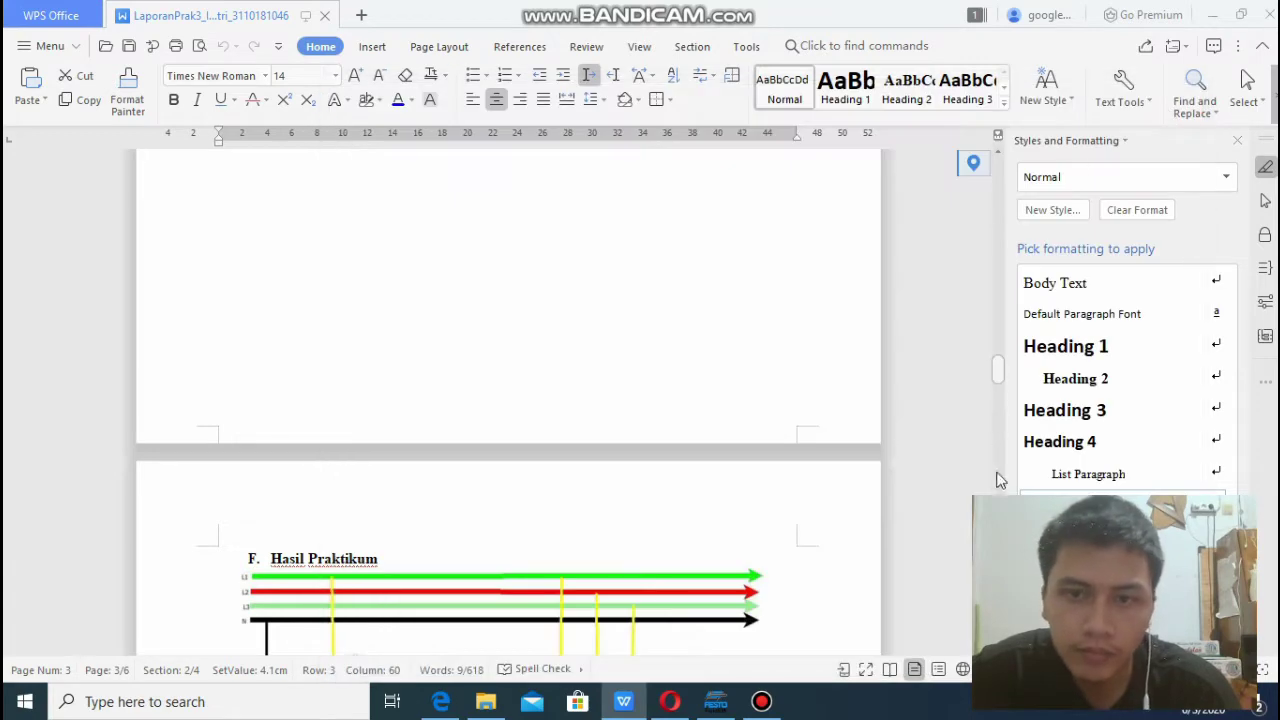
Review the lab report's title page and its circuit diagram page, and switch to FluidSIM-P.
left_click_drag(999, 375, 999, 175)
left_click(659, 356)
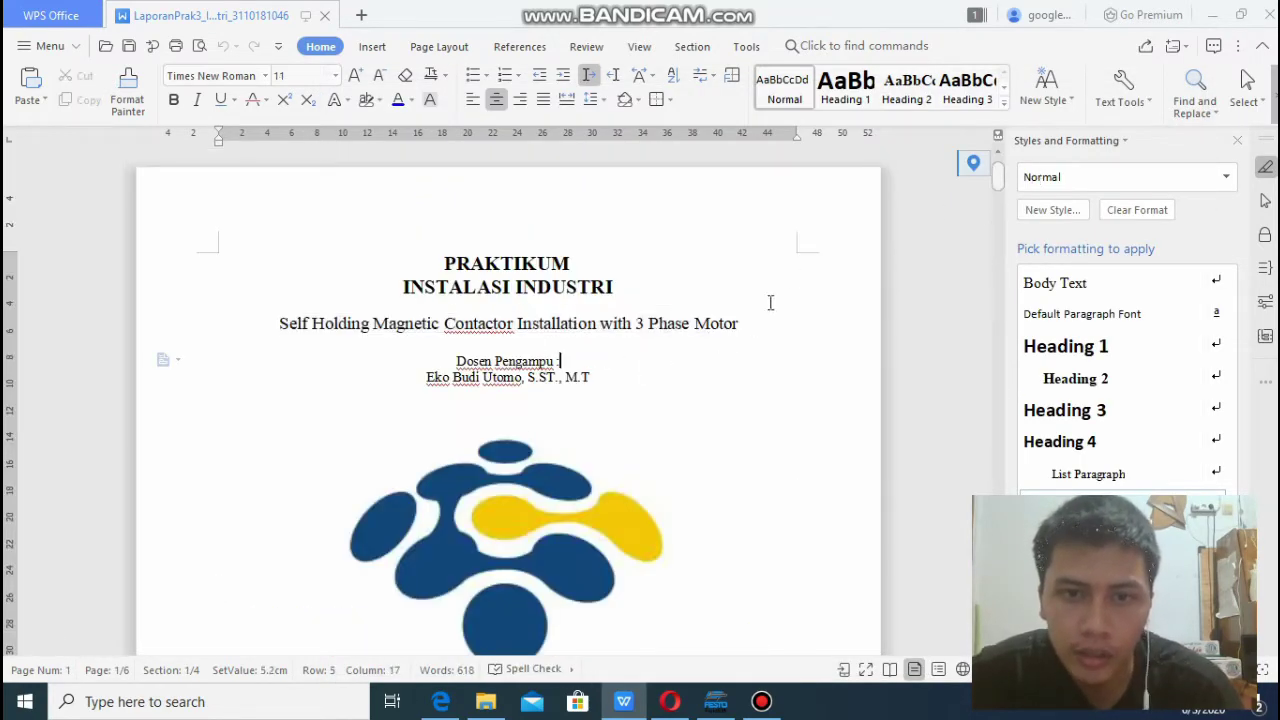
left_click_drag(997, 180, 997, 456)
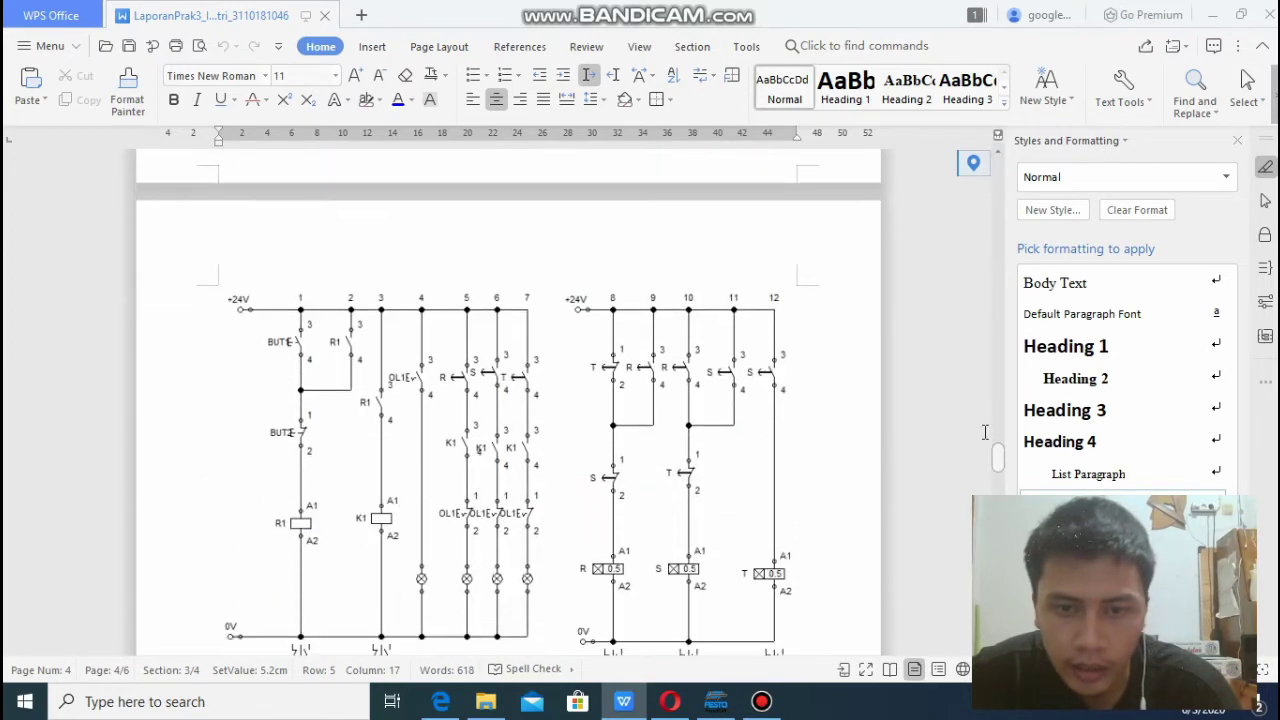
left_click(724, 707)
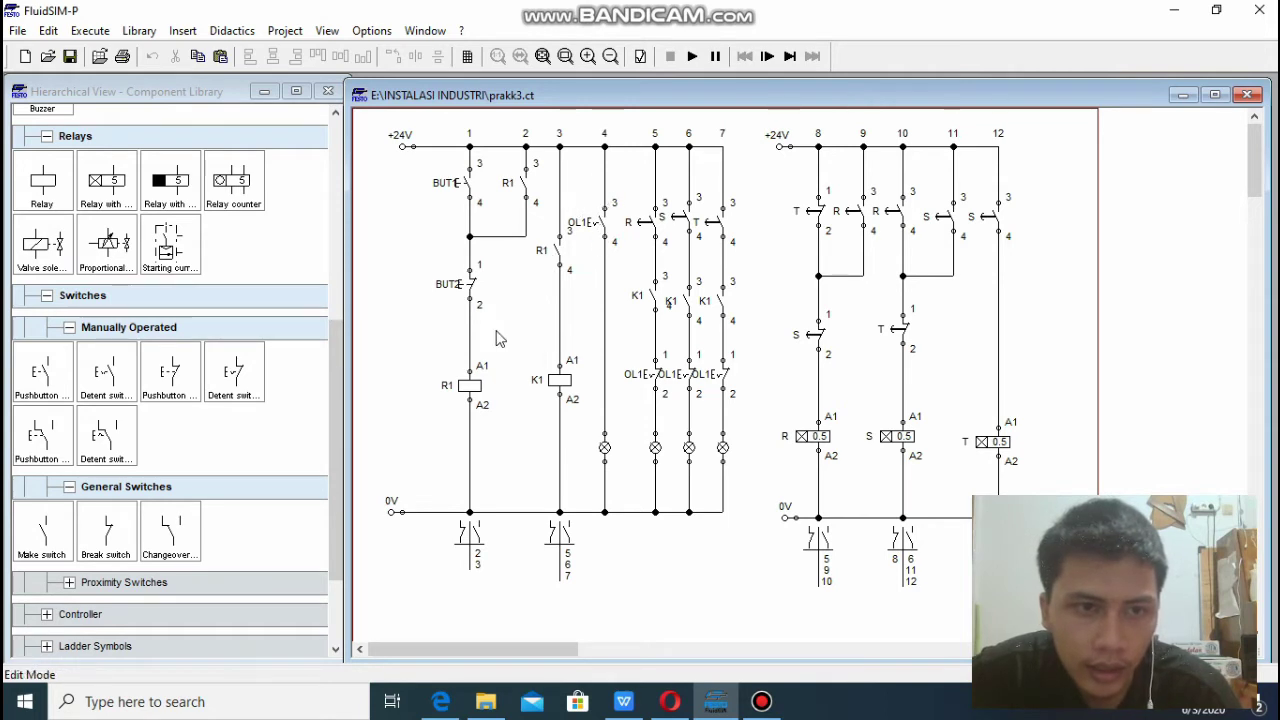
left_click_drag(107, 372, 390, 298)
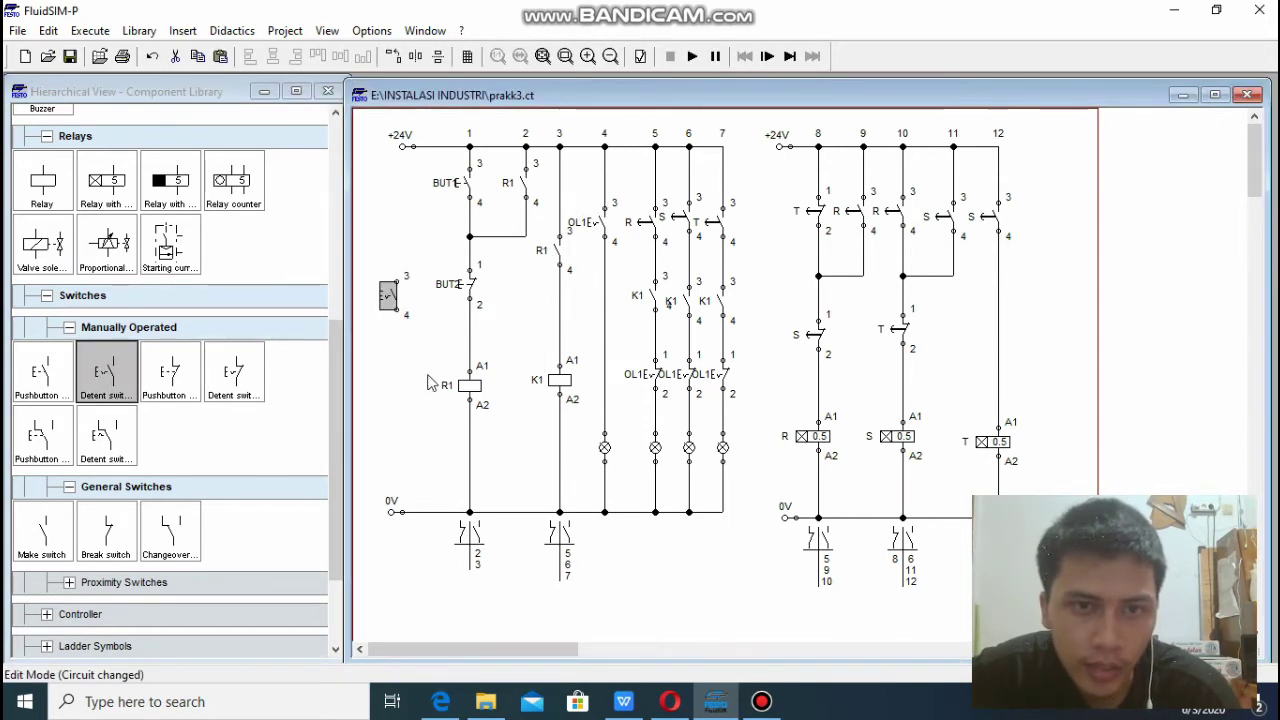
left_click(410, 272)
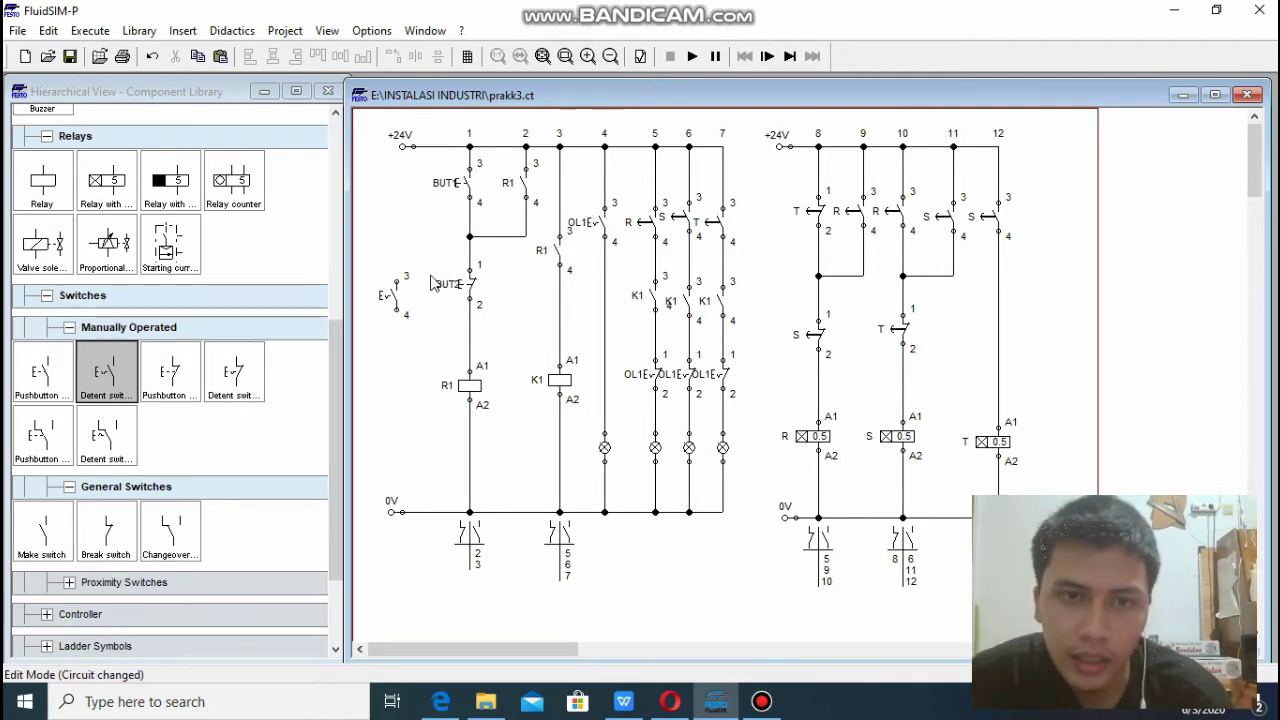
left_click(394, 296)
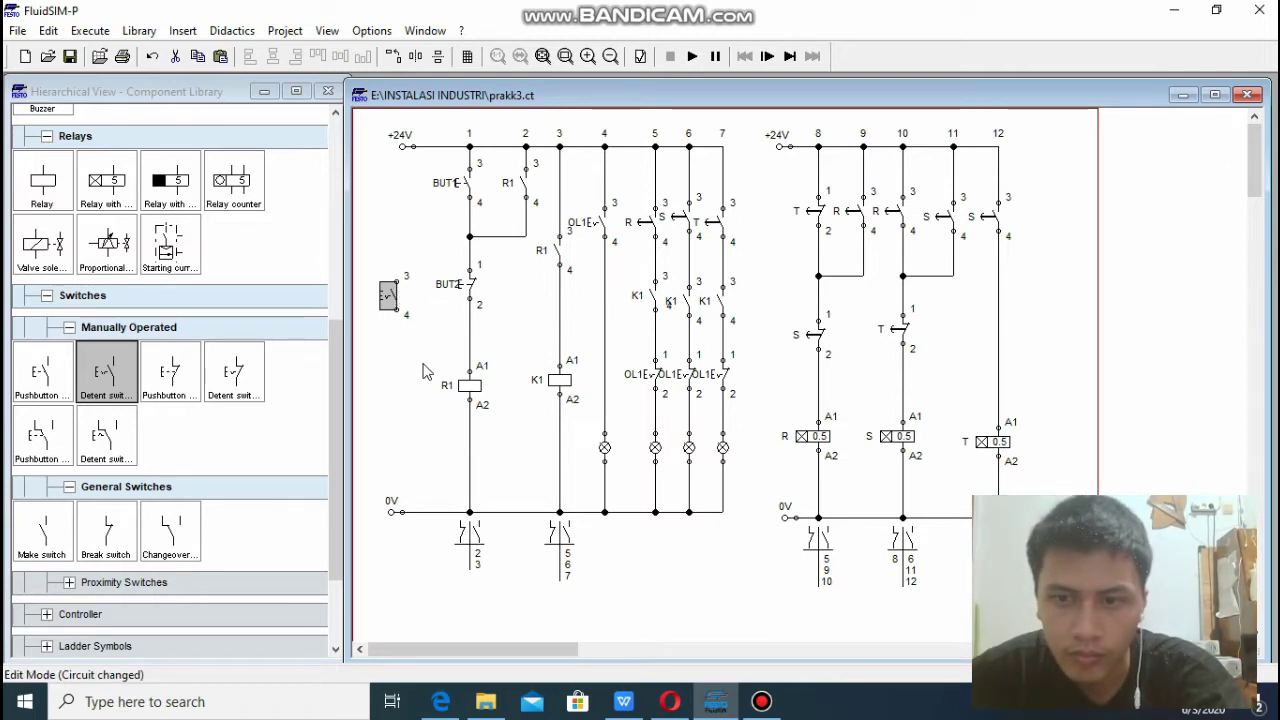
key("Delete")
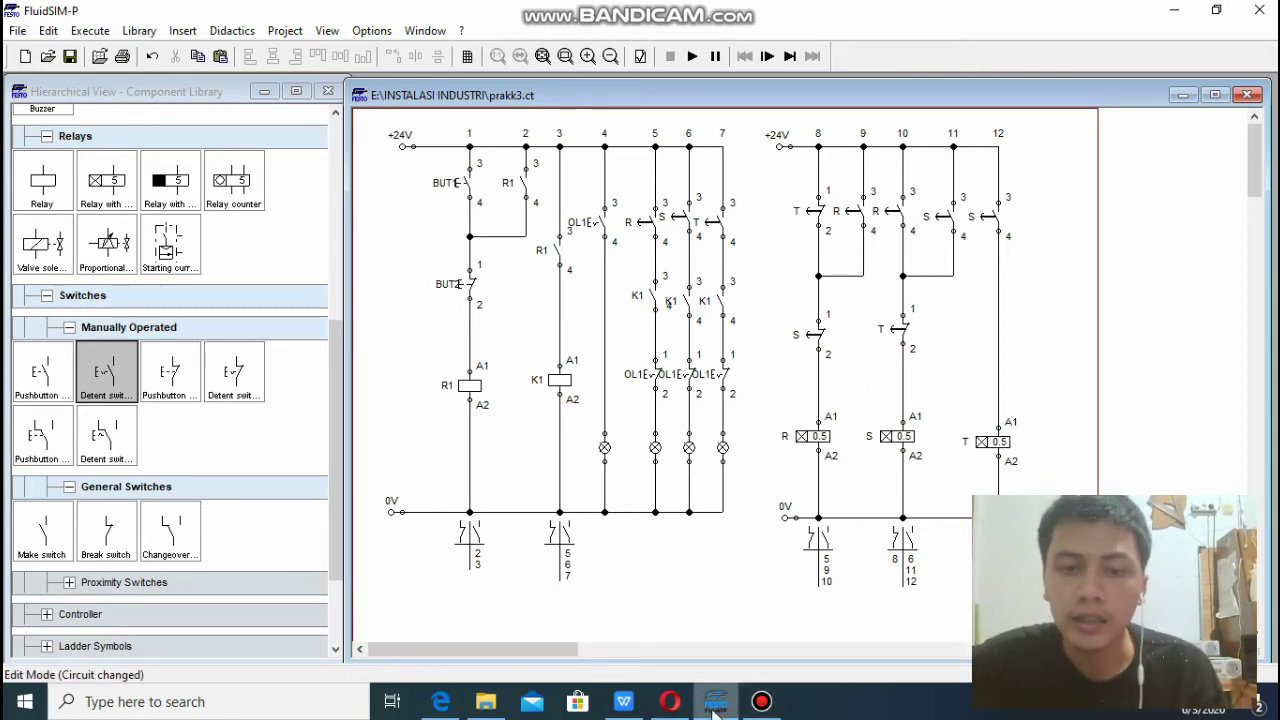
Switch to Opera and read the gudangpompa.com article on 1-phase (220V) and 3-phase (380V) voltage, highlighting the R - S - T passage.
left_click(668, 702)
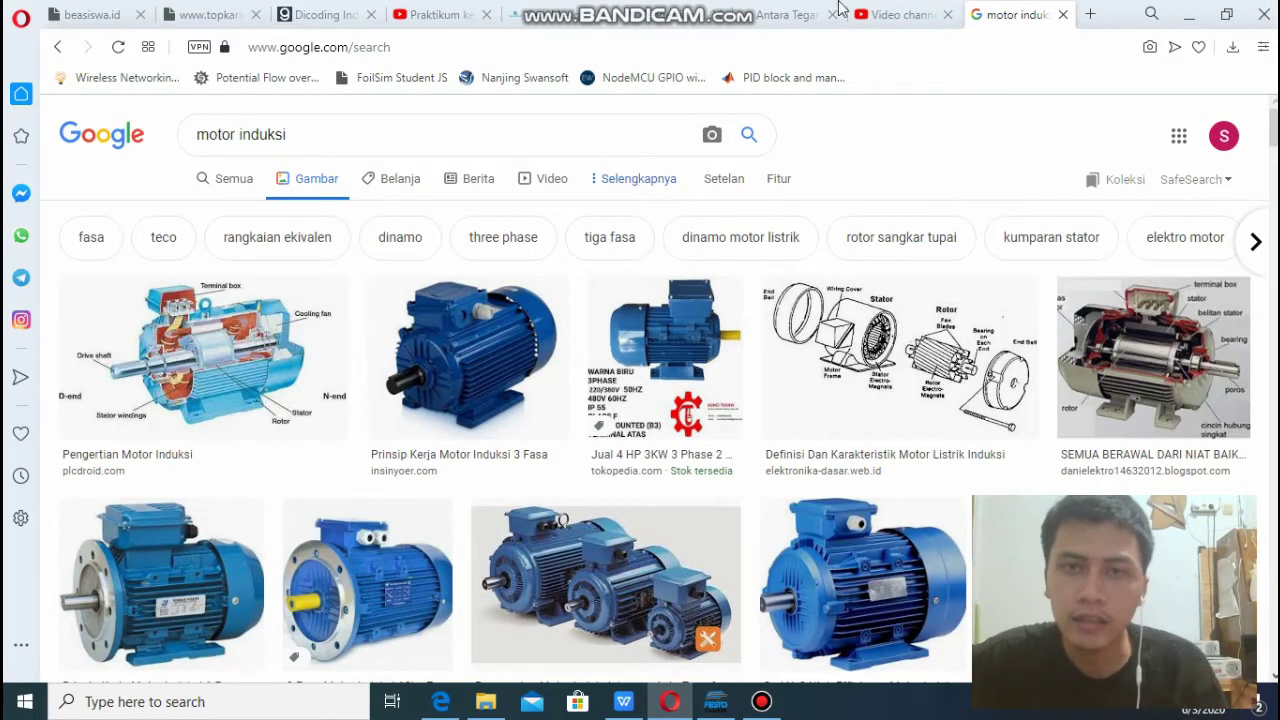
left_click(775, 14)
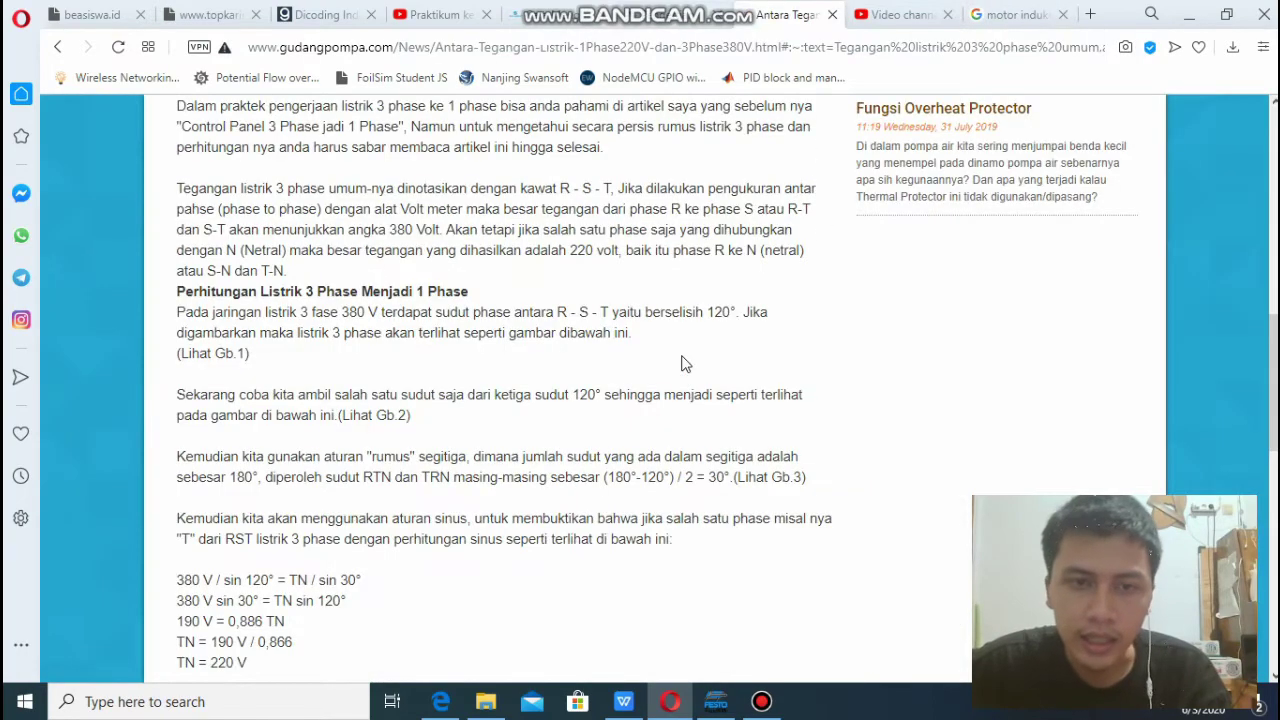
scroll(684, 380, "up", 2)
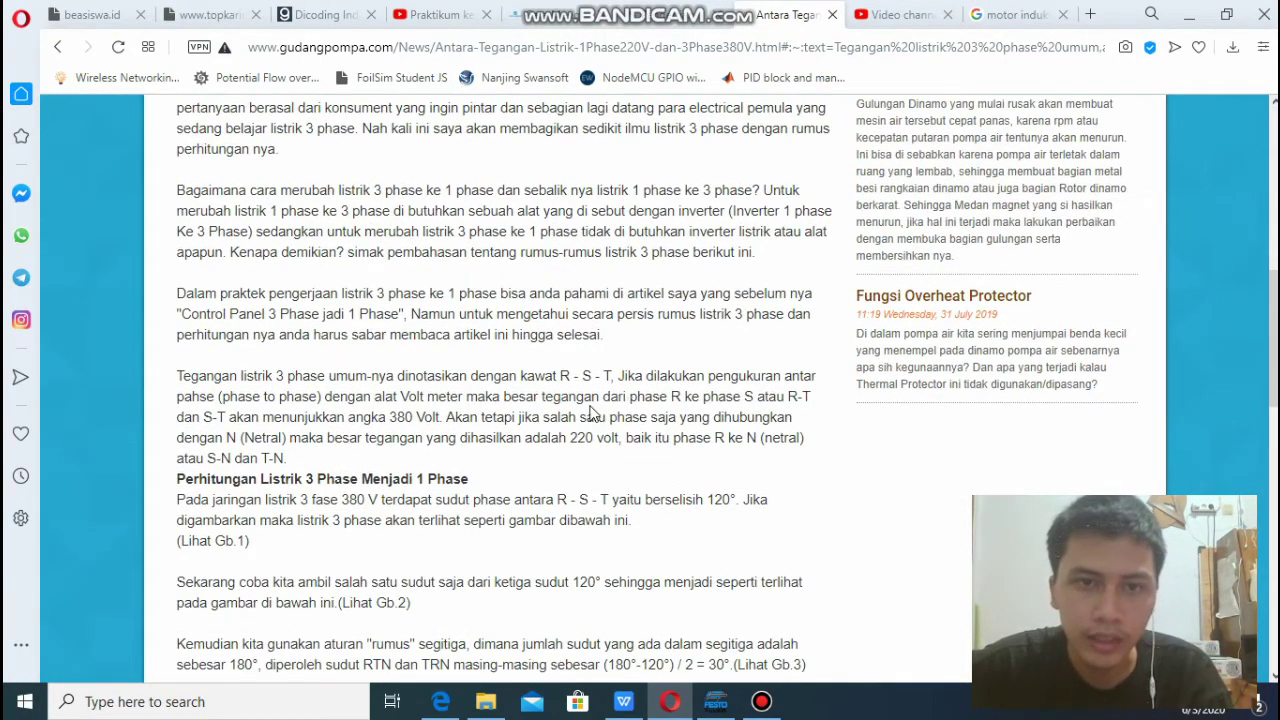
left_click_drag(240, 376, 645, 380)
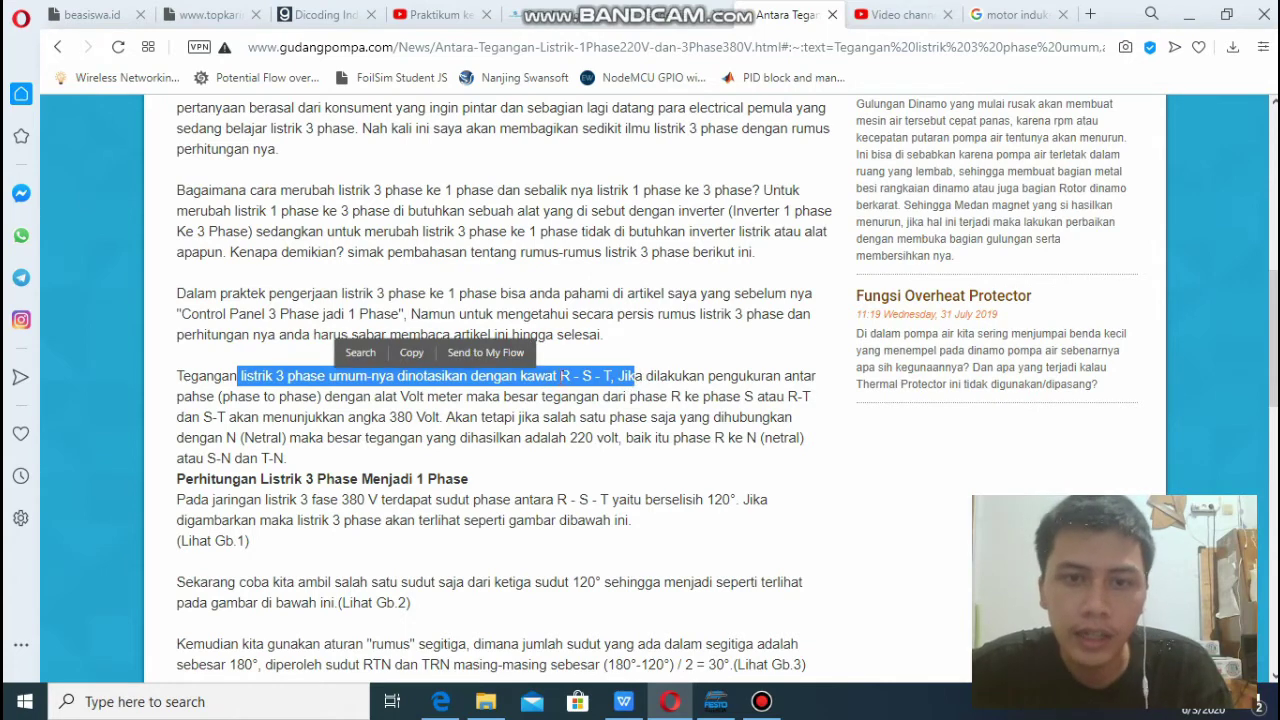
left_click(656, 378)
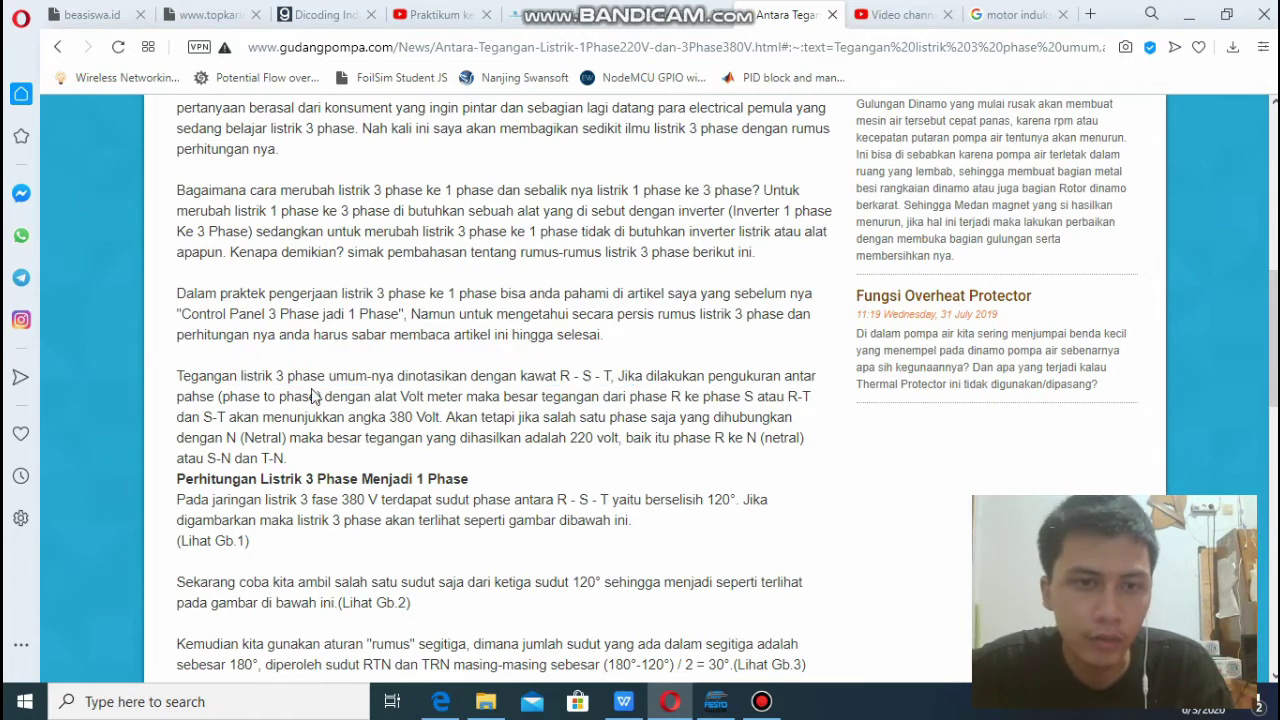
left_click_drag(288, 397, 505, 398)
scroll(605, 418, "up", 4)
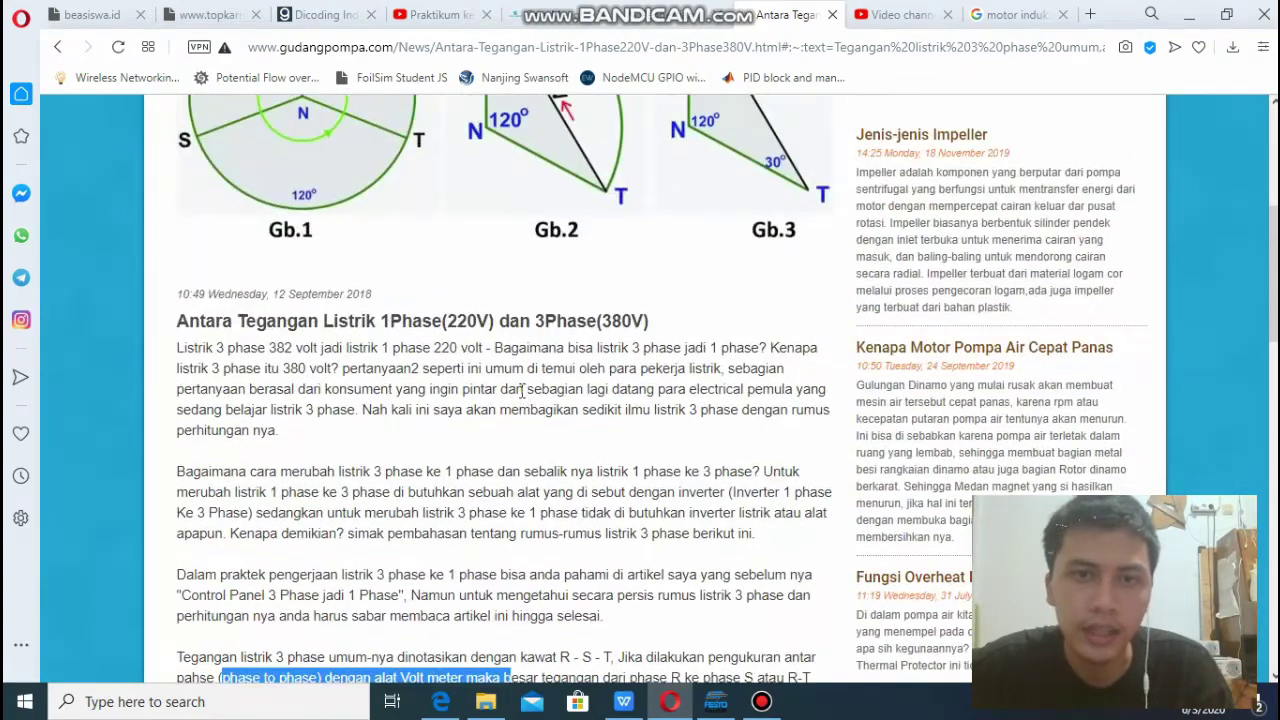
left_click_drag(656, 418, 601, 415)
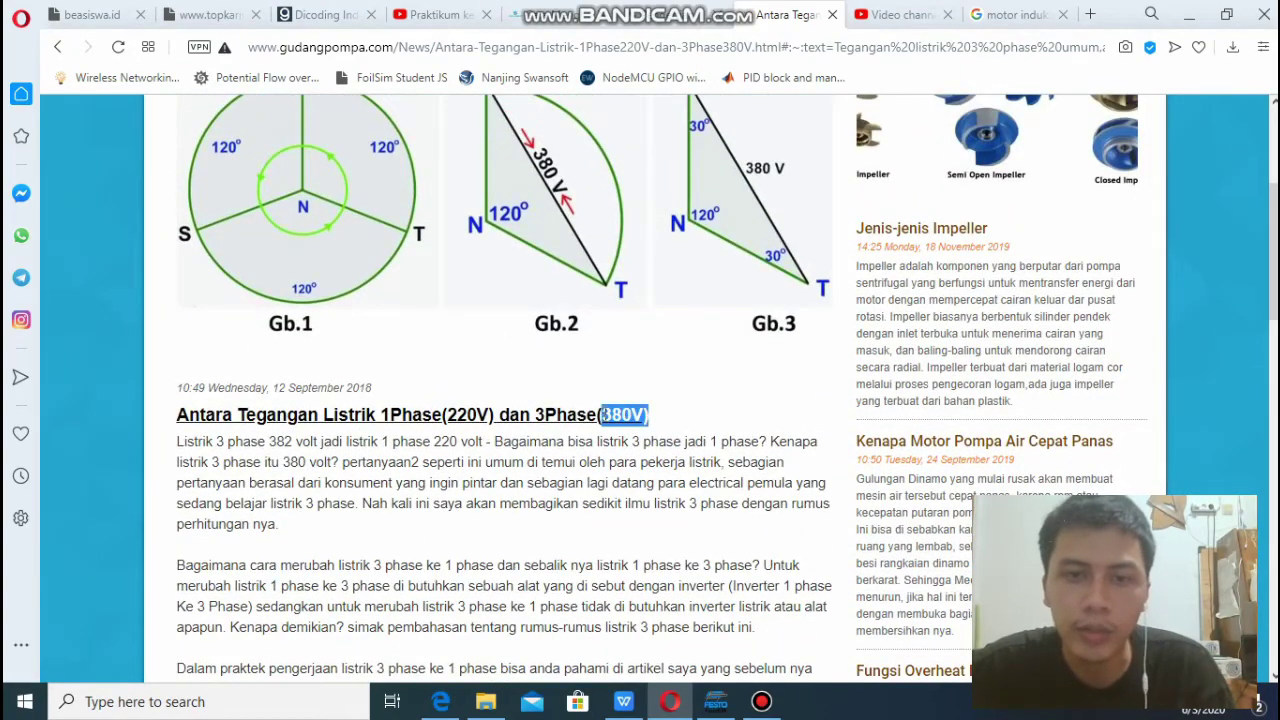
left_click(503, 440)
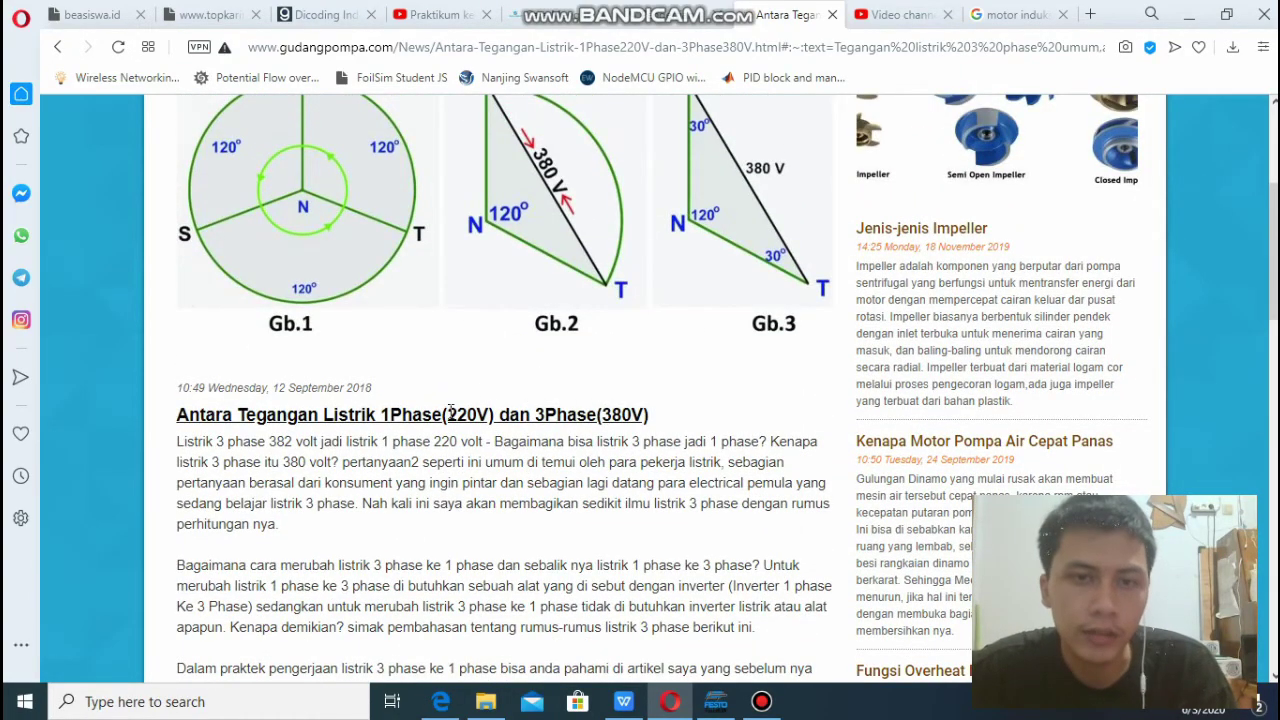
scroll(487, 380, "up", 3)
scroll(487, 380, "down", 5)
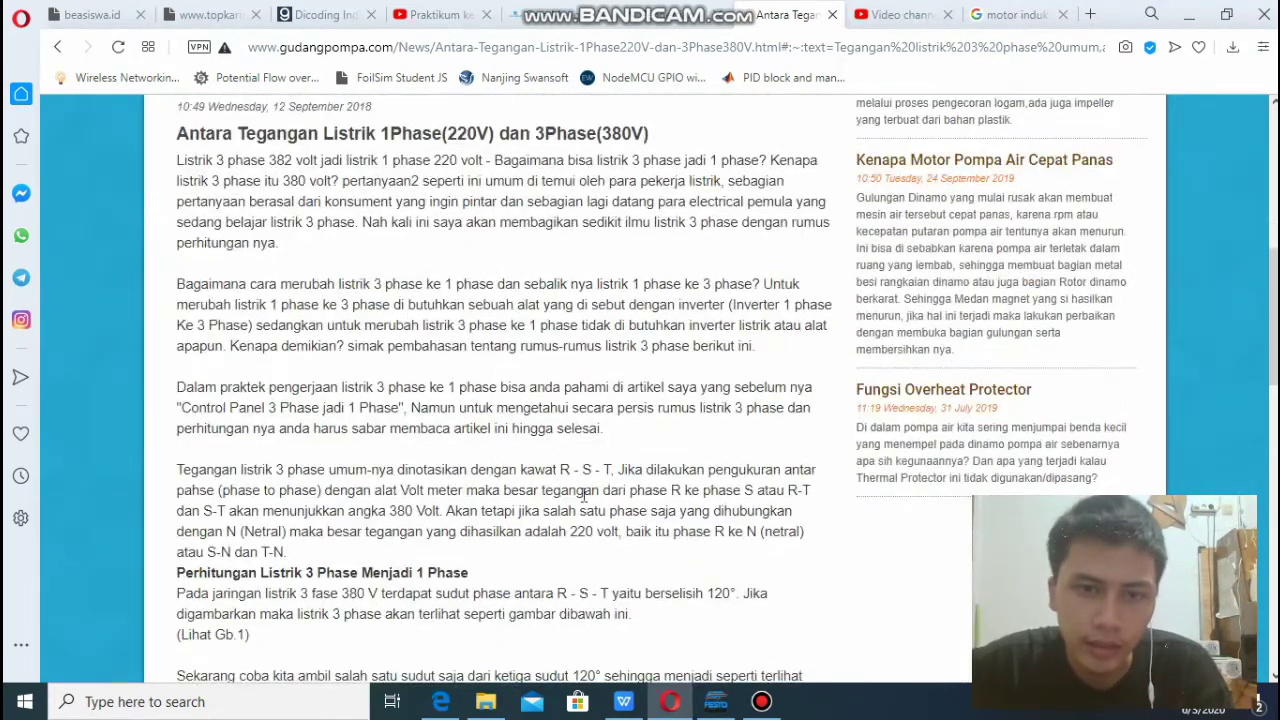
left_click_drag(561, 472, 614, 472)
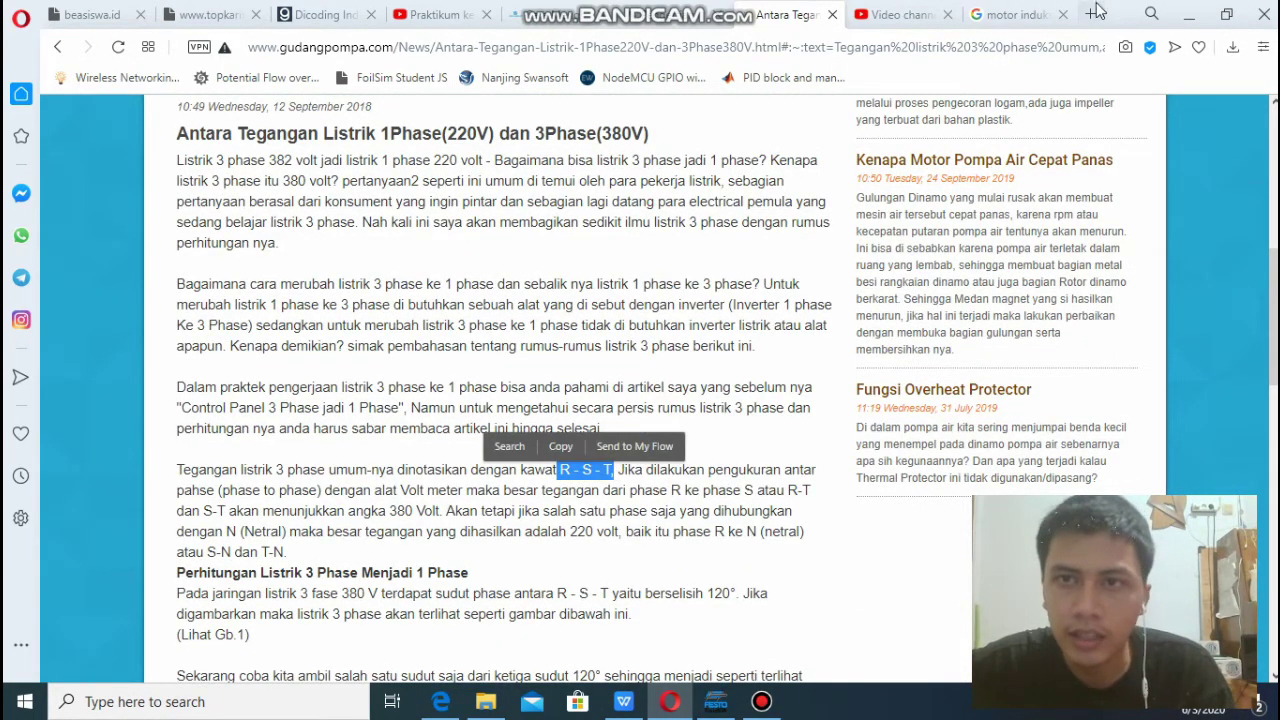
Search Google for "3 phase" in a new browser tab and show the image results.
left_click(1094, 13)
type("3")
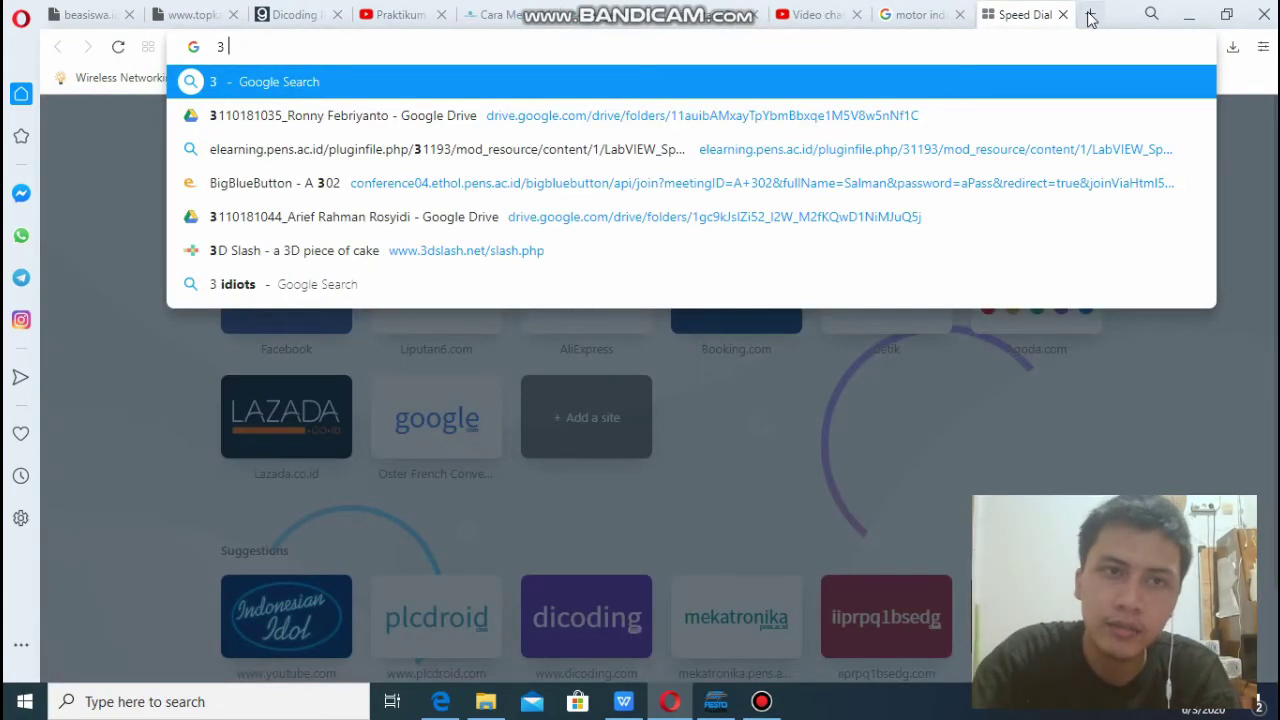
type(" phase")
key("Return")
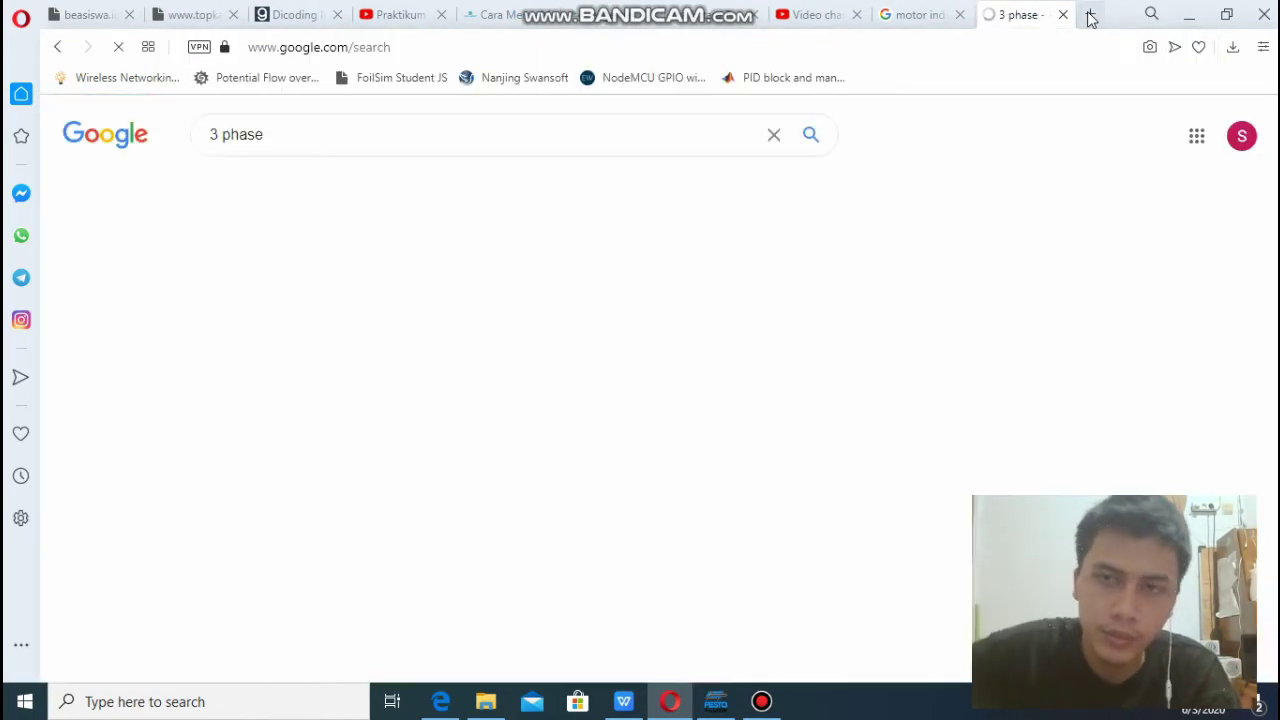
left_click(420, 185)
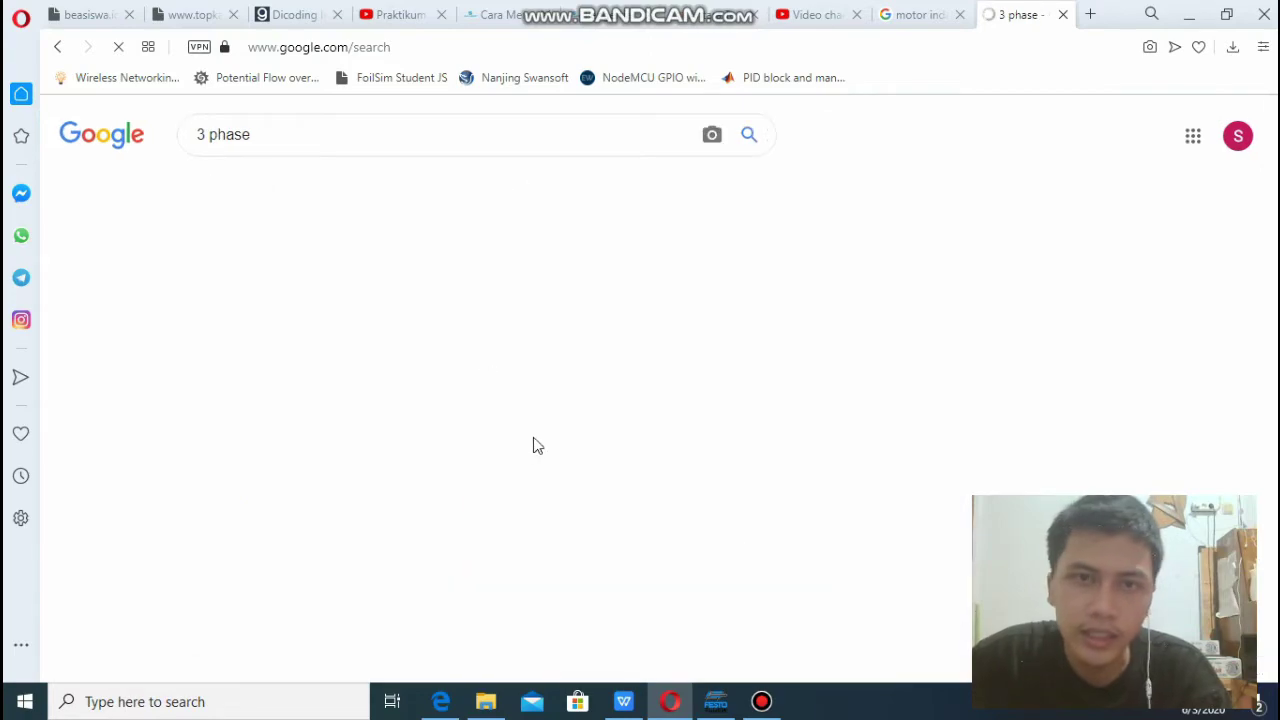
Examine the "3 phase" image results for waveform, voltage and wiring diagrams.
scroll(700, 320, "down", 4)
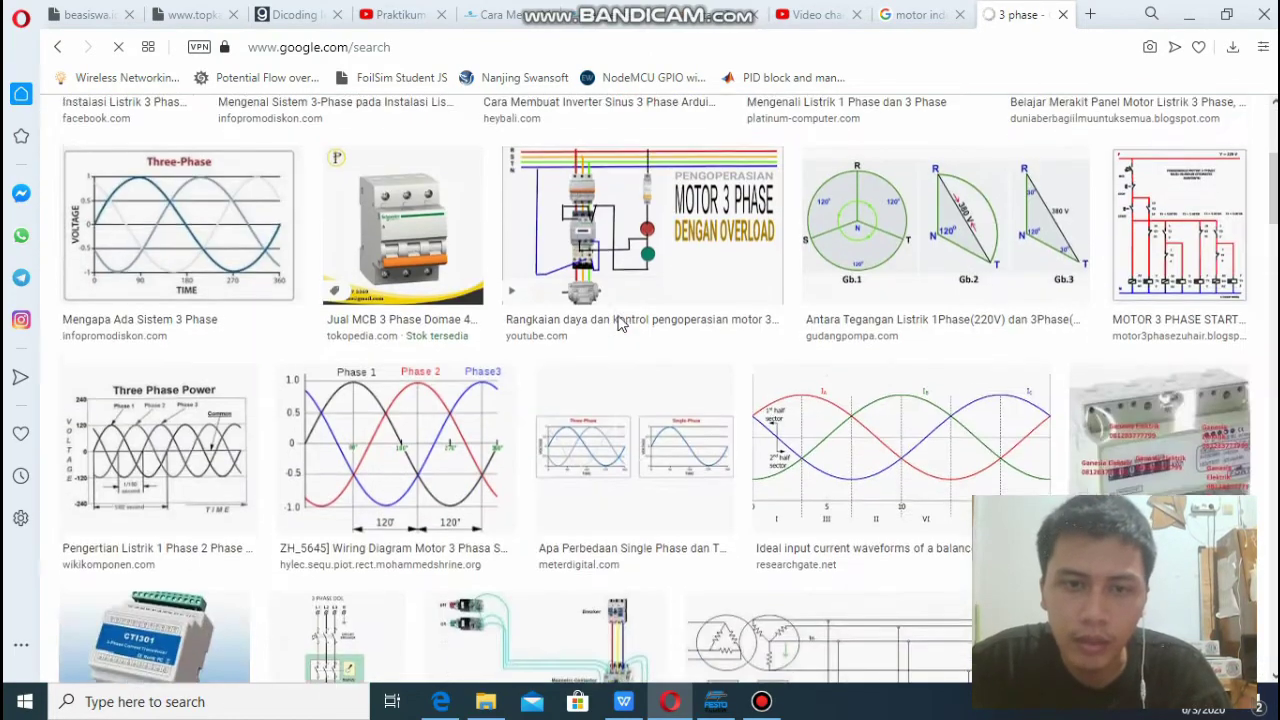
scroll(620, 323, "down", 2)
scroll(740, 370, "down", 4)
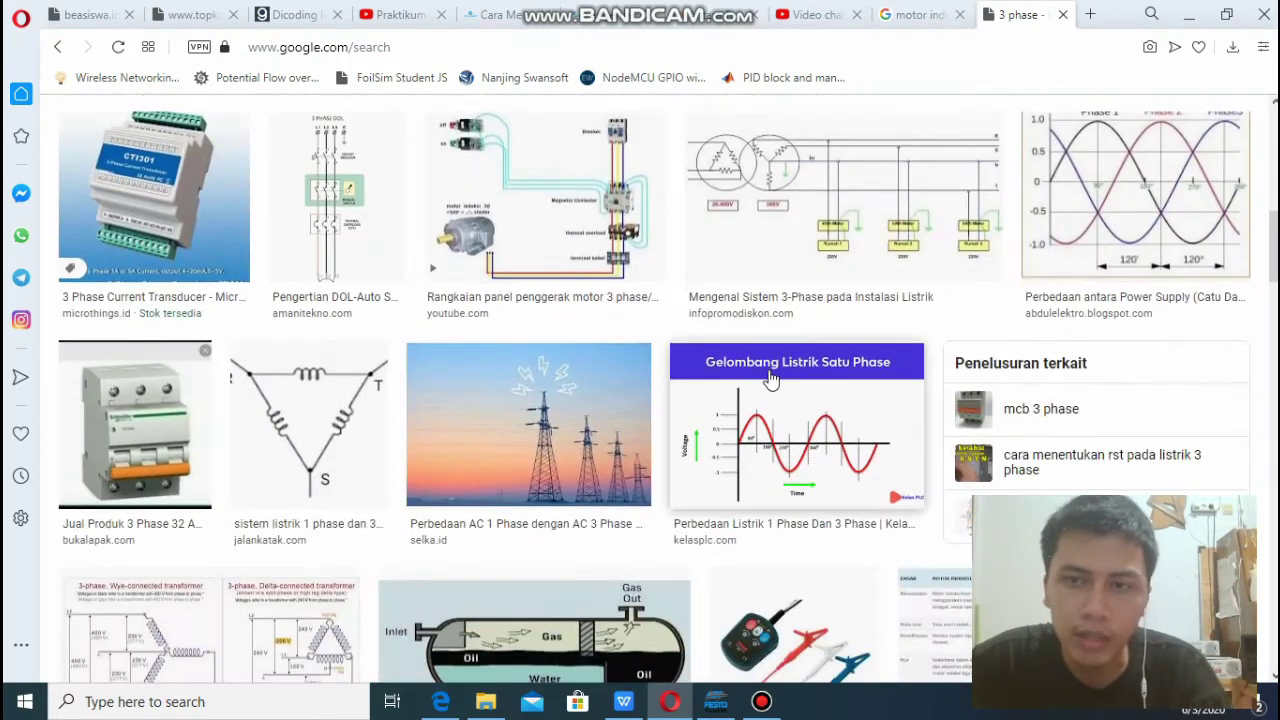
scroll(430, 260, "down", 8)
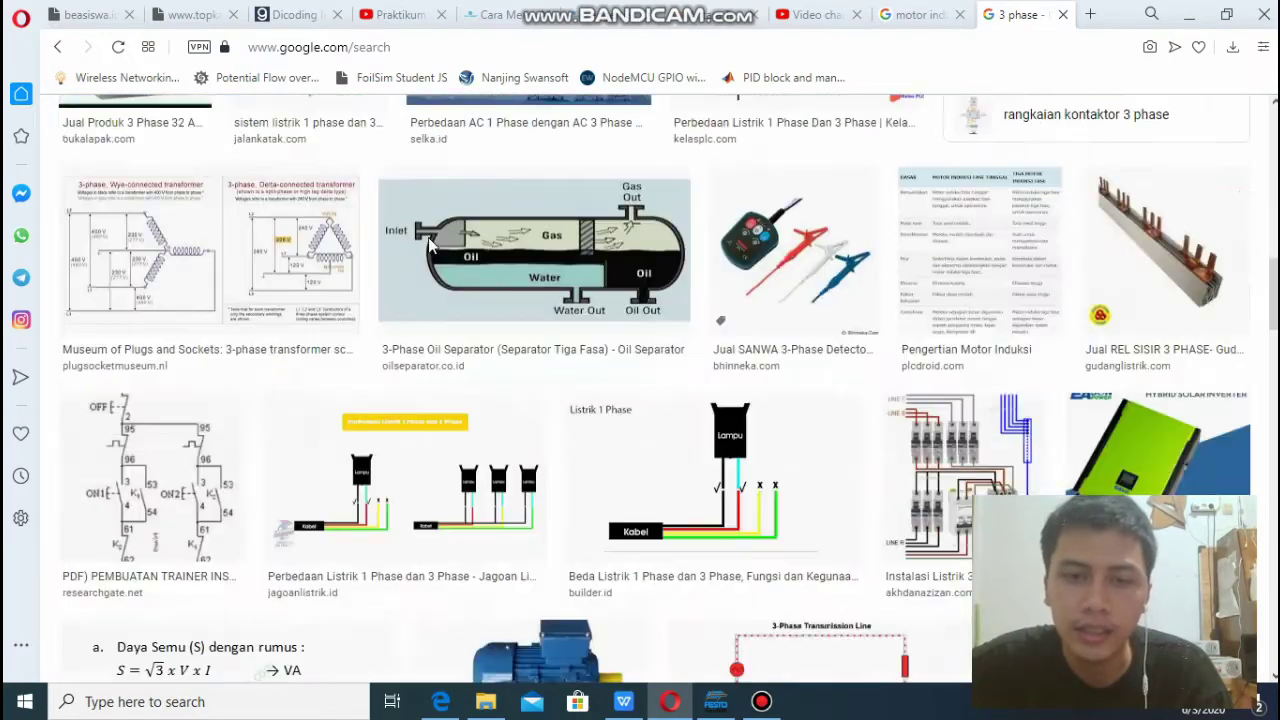
scroll(400, 290, "down", 3)
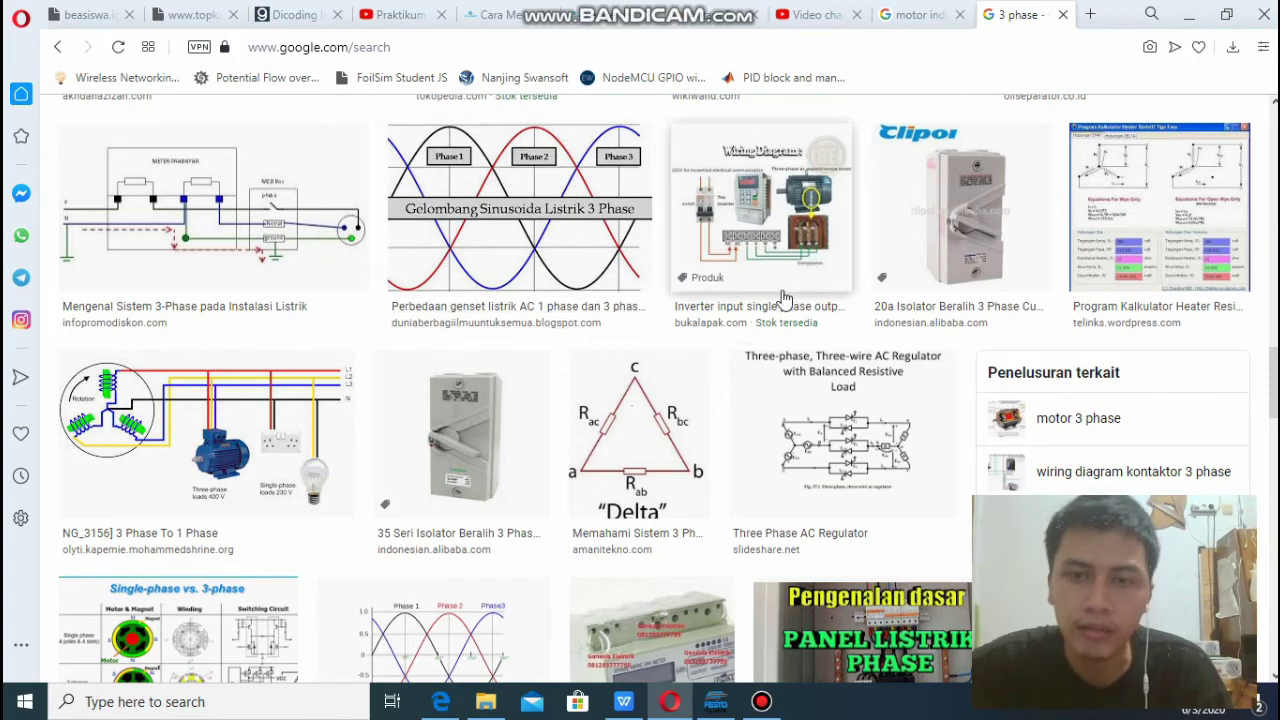
scroll(688, 450, "down", 4)
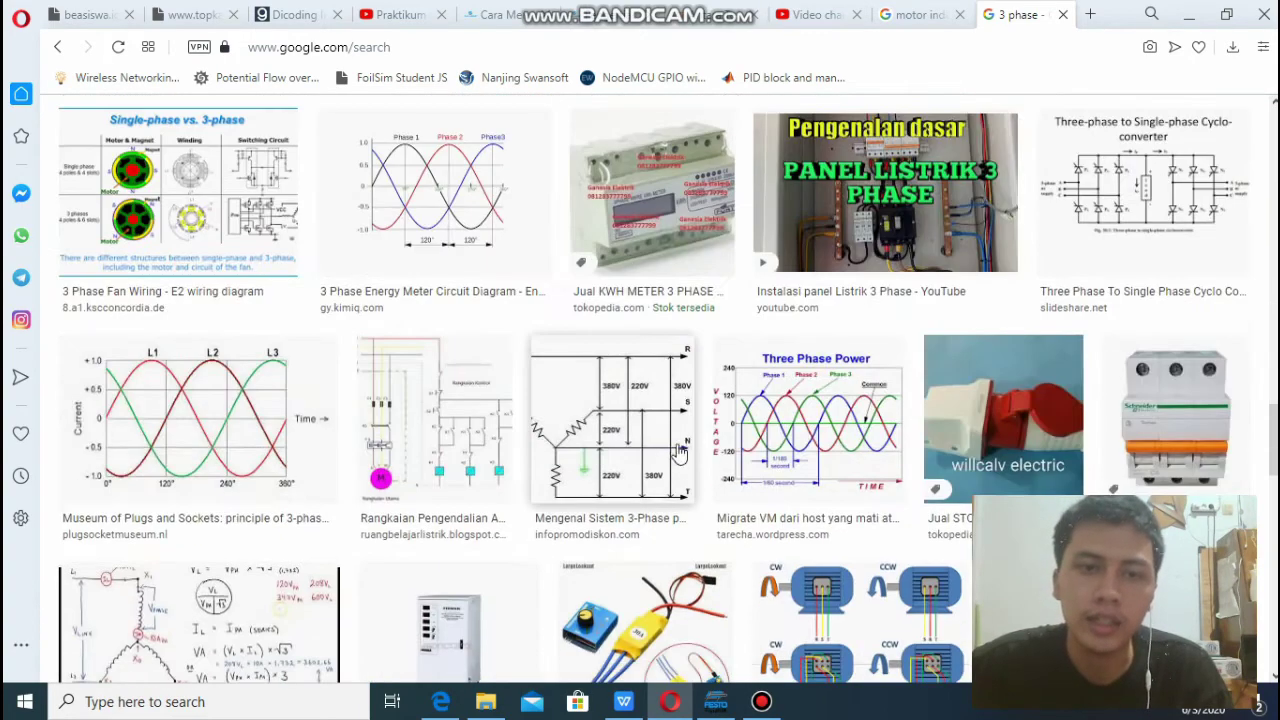
scroll(1031, 330, "down", 1)
scroll(1031, 326, "down", 1)
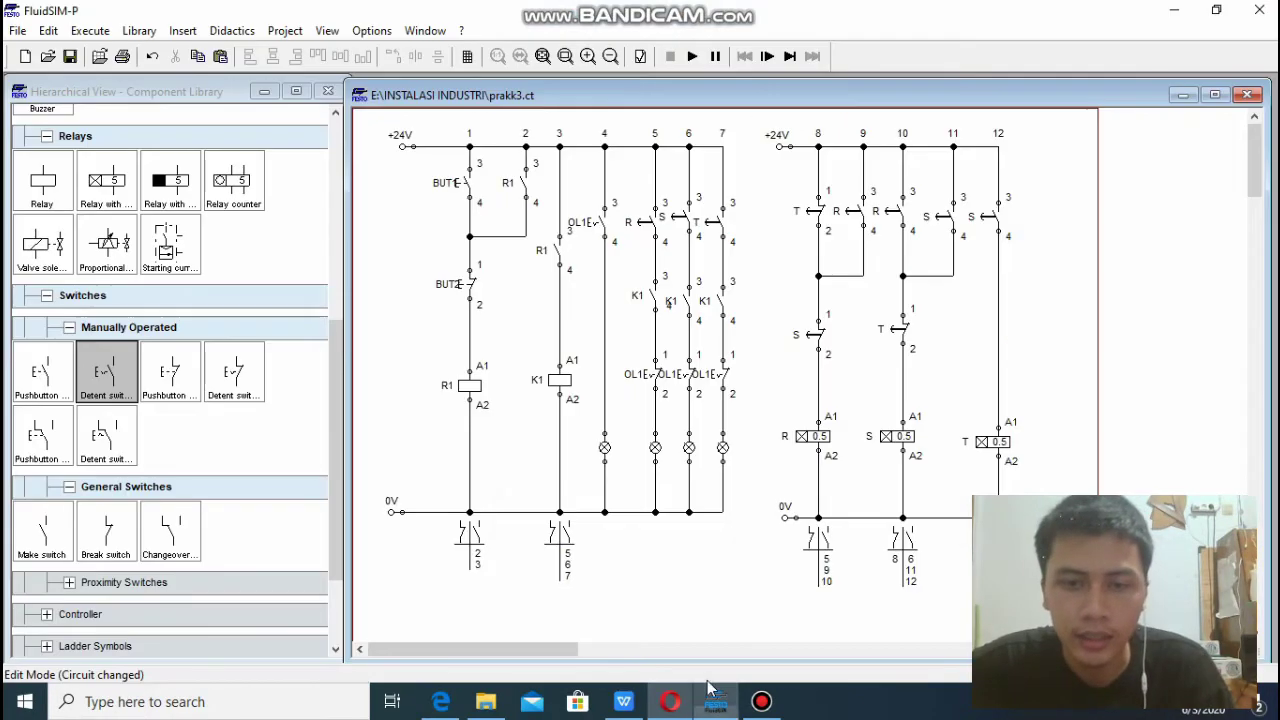
Switch to FluidSIM-P and simulate the prakk3.ct circuit, pausing during the countdowns of timer relays R and S to examine the current path.
left_click(715, 701)
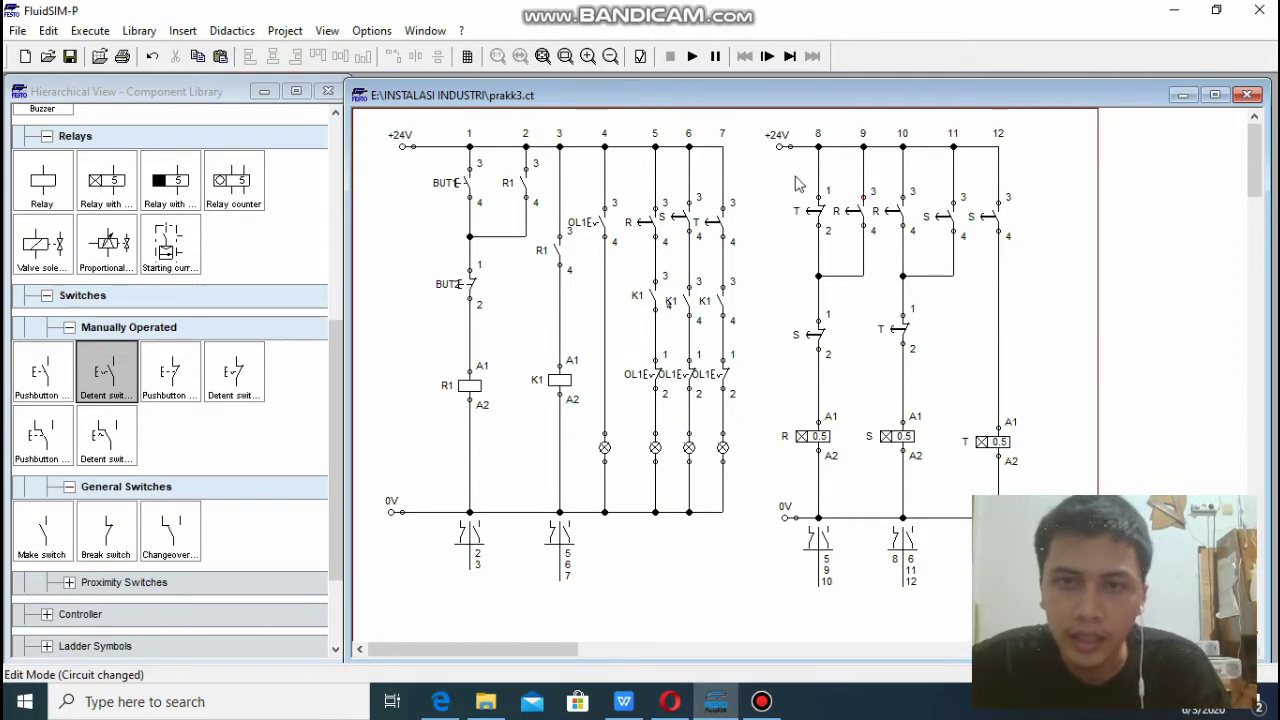
left_click(692, 56)
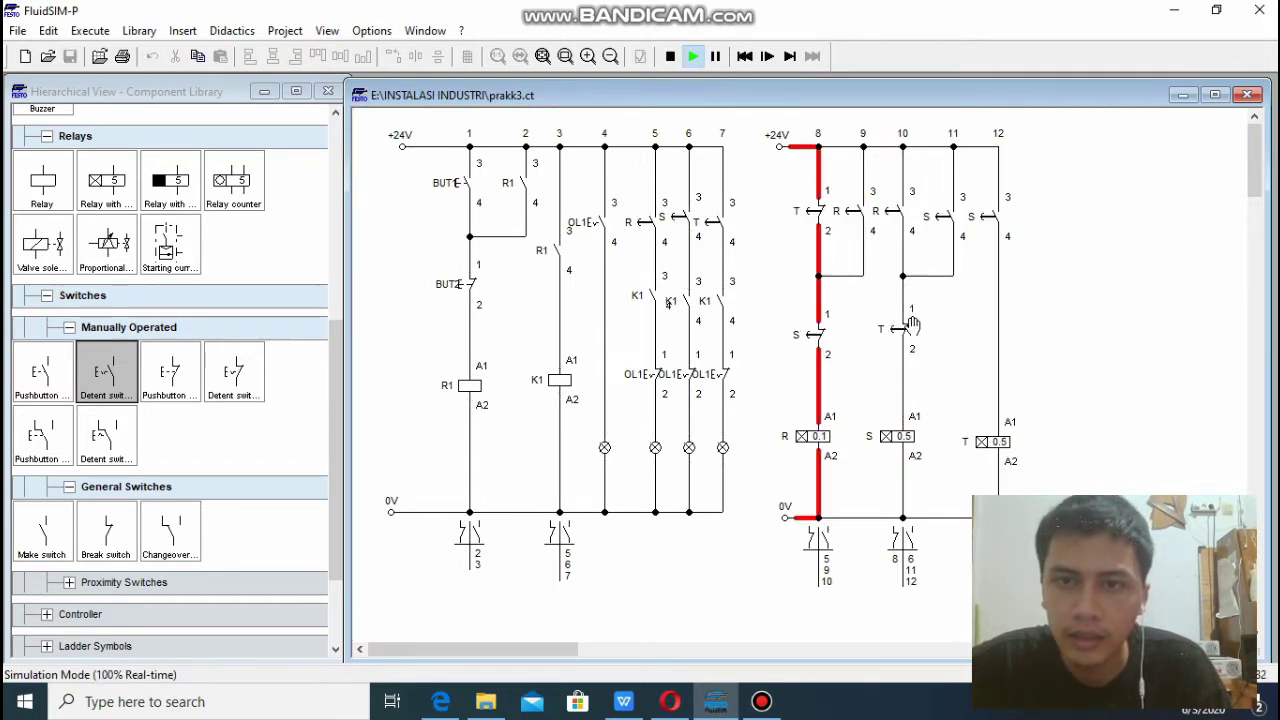
left_click(715, 57)
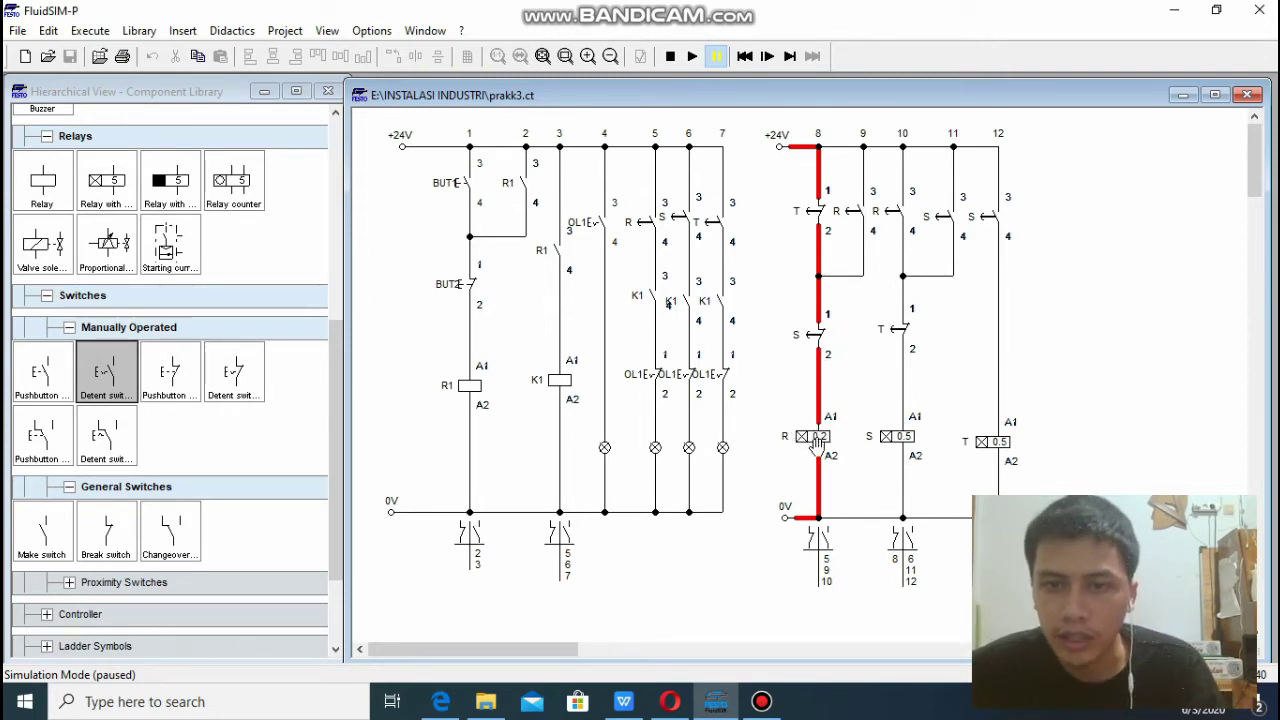
left_click(696, 57)
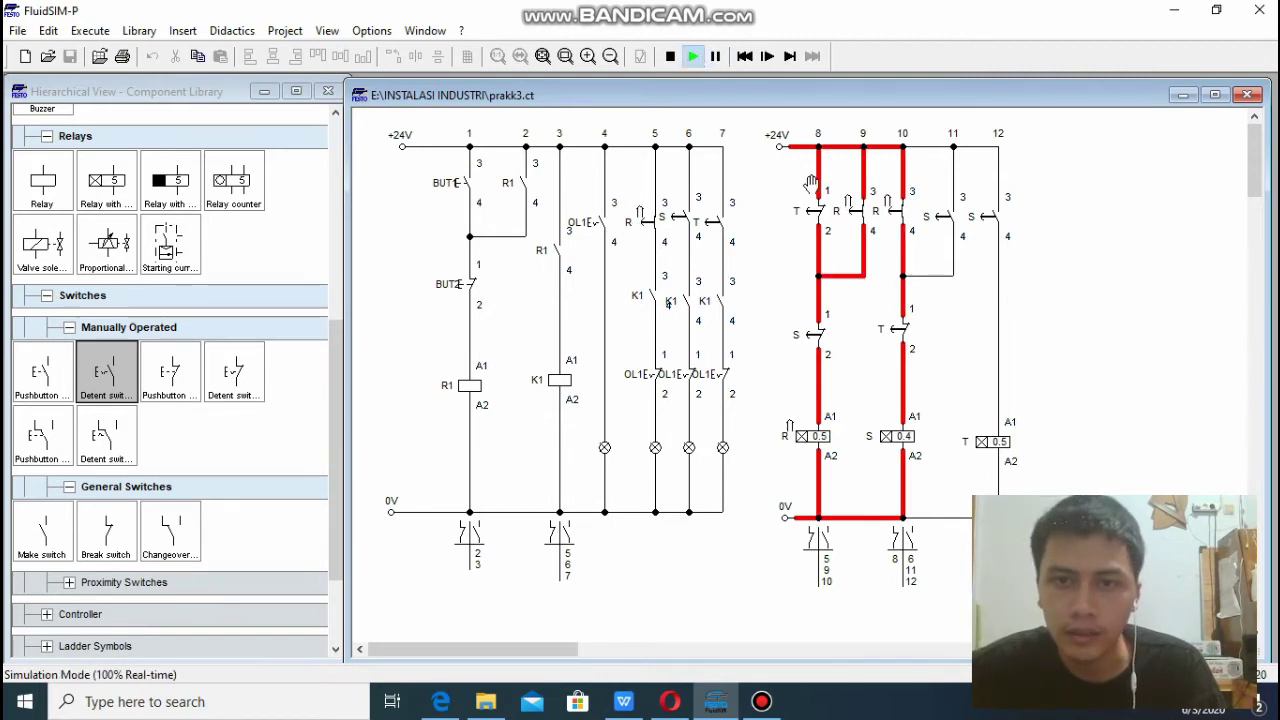
left_click(716, 57)
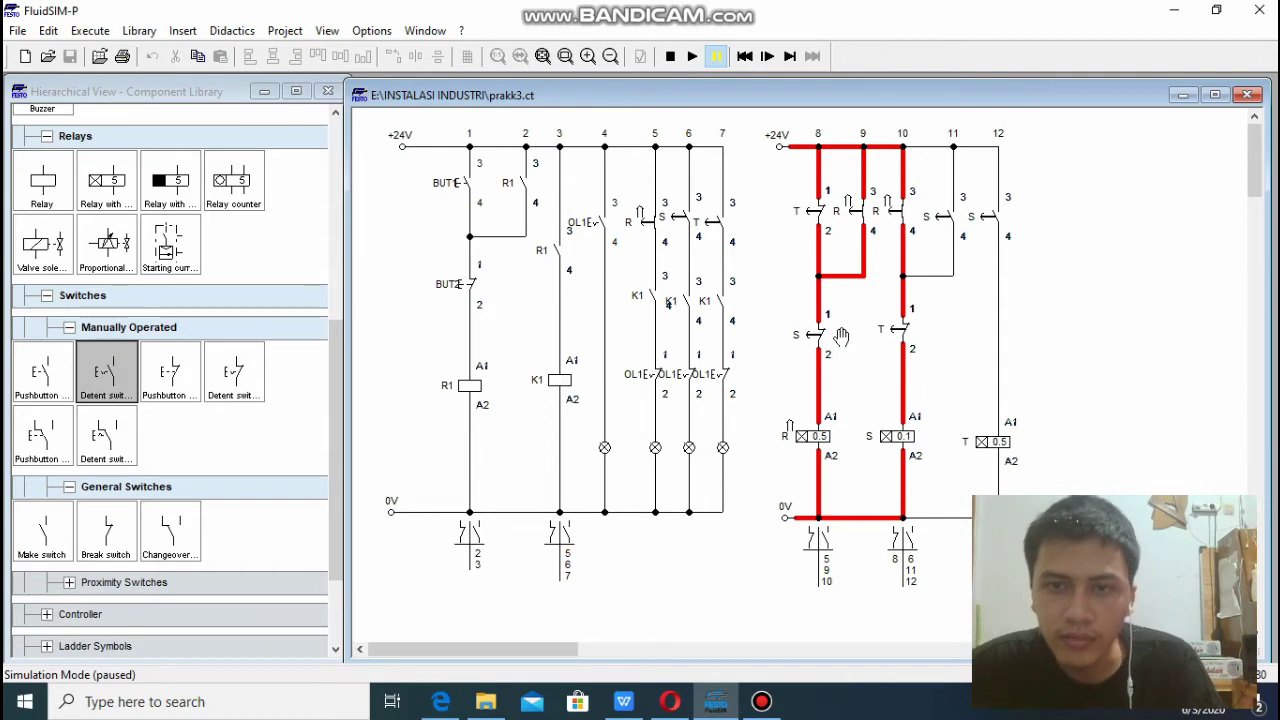
Resume the simulation and pause it repeatedly during timer relay T's countdown to examine the current path.
left_click(692, 56)
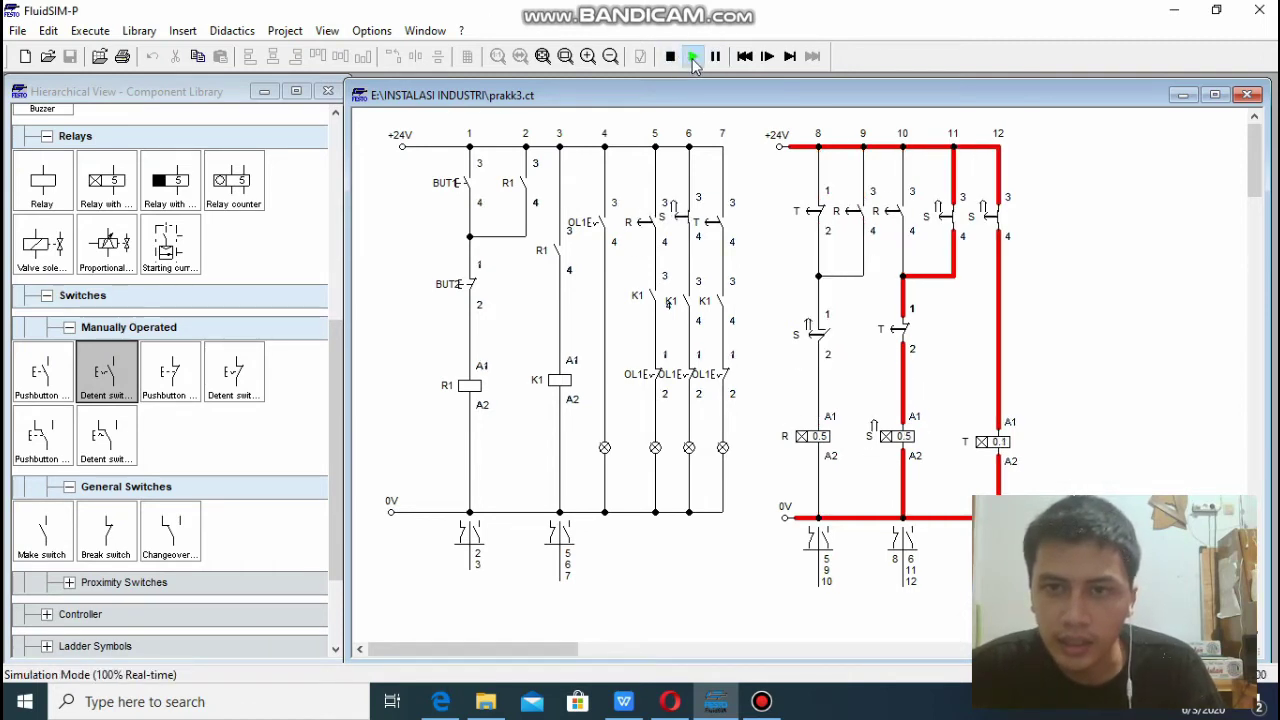
left_click(716, 57)
left_click(716, 57)
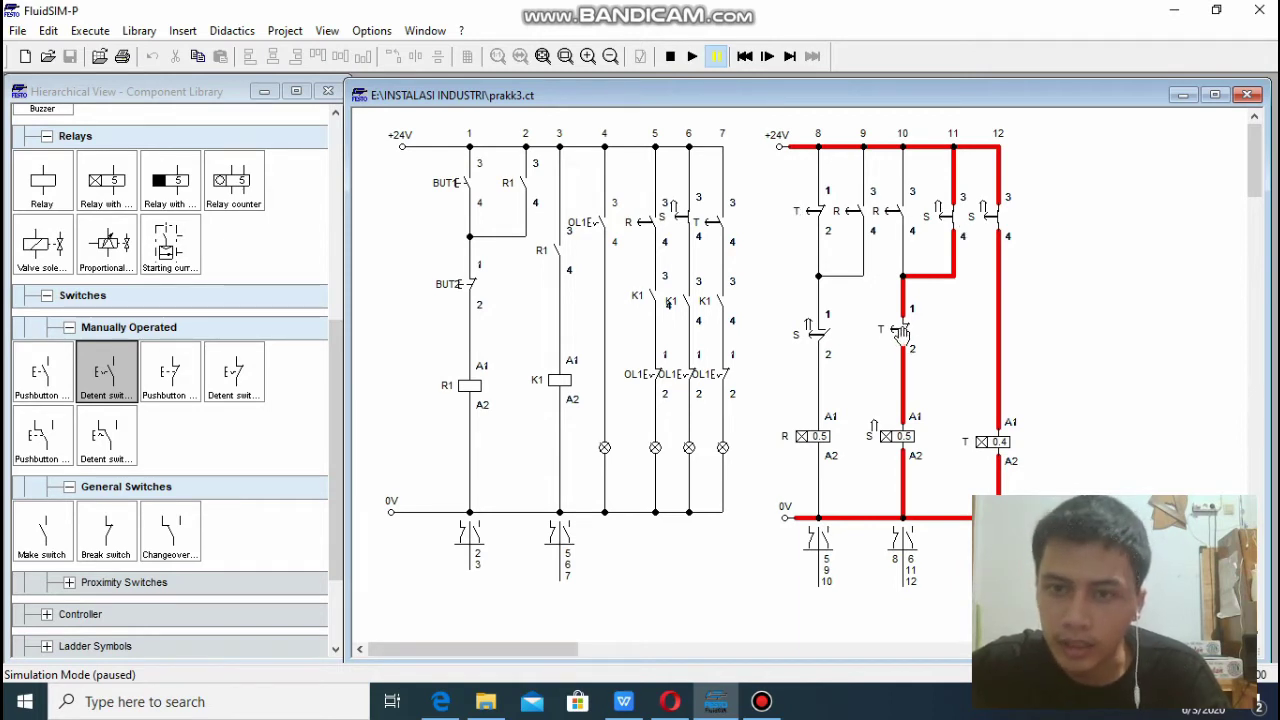
left_click(693, 57)
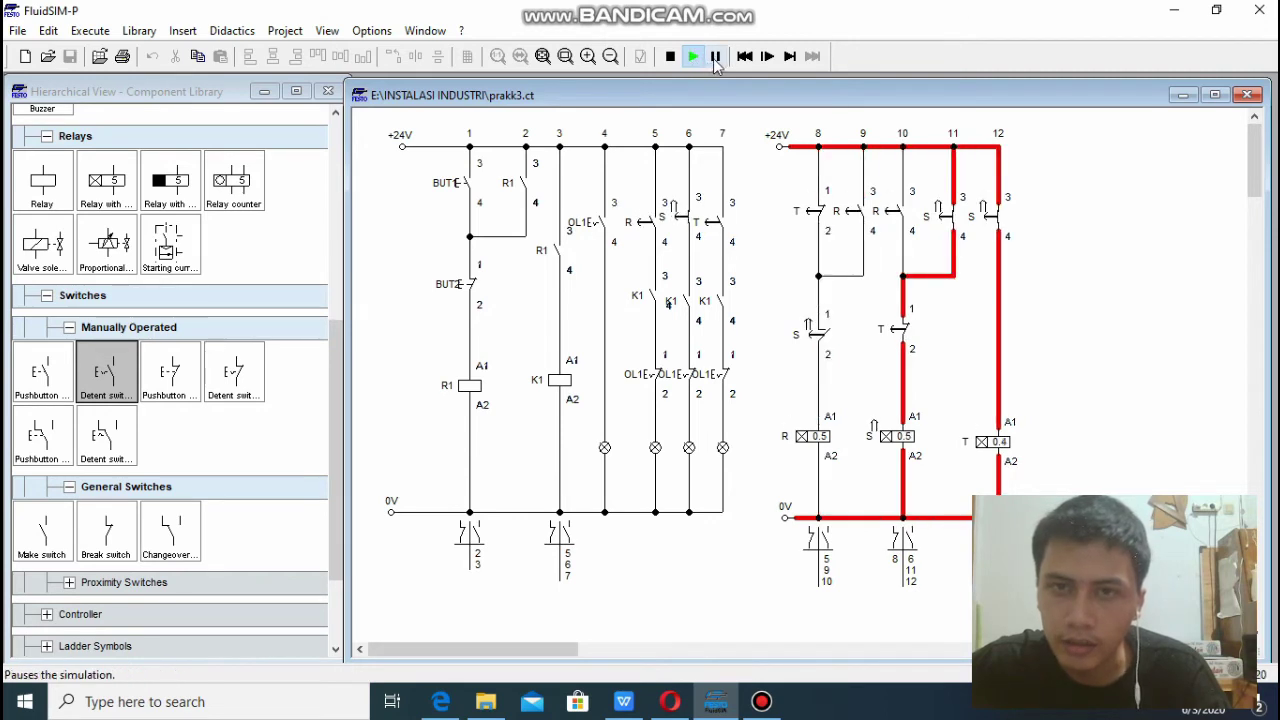
left_click(716, 57)
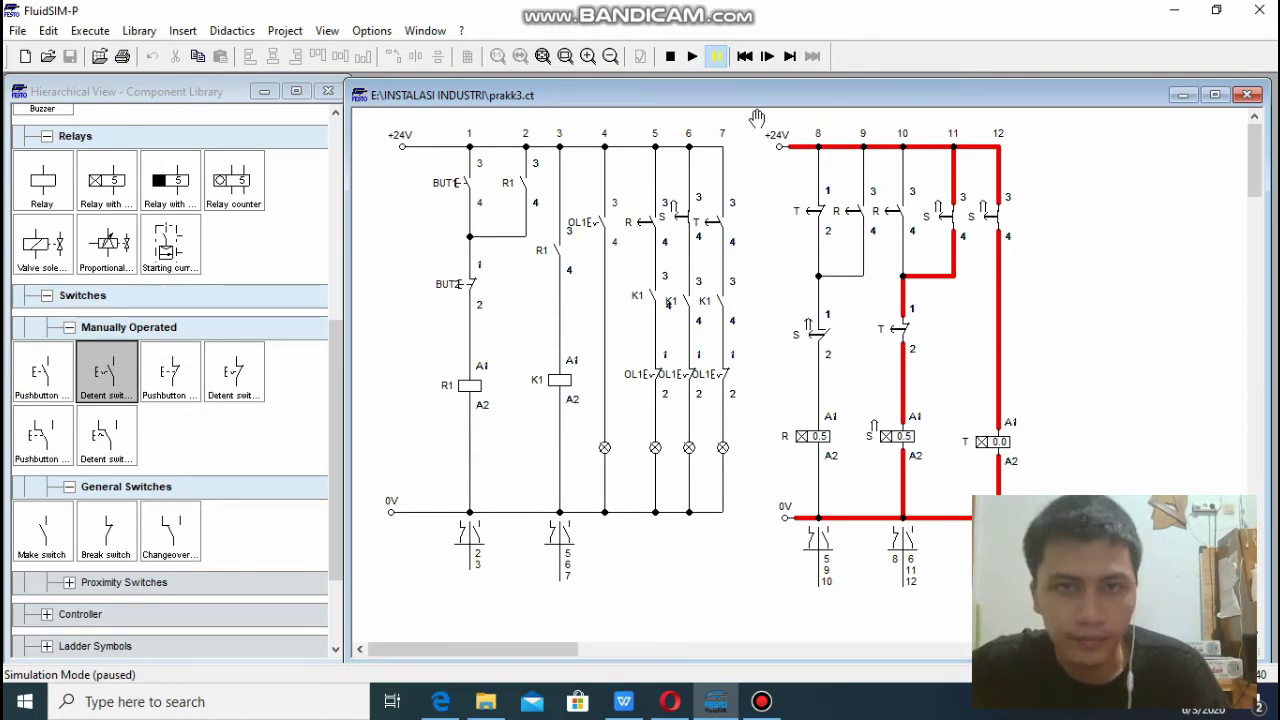
Resume the simulation and pause it while timer relays S and T are energised to examine the current path.
left_click(692, 56)
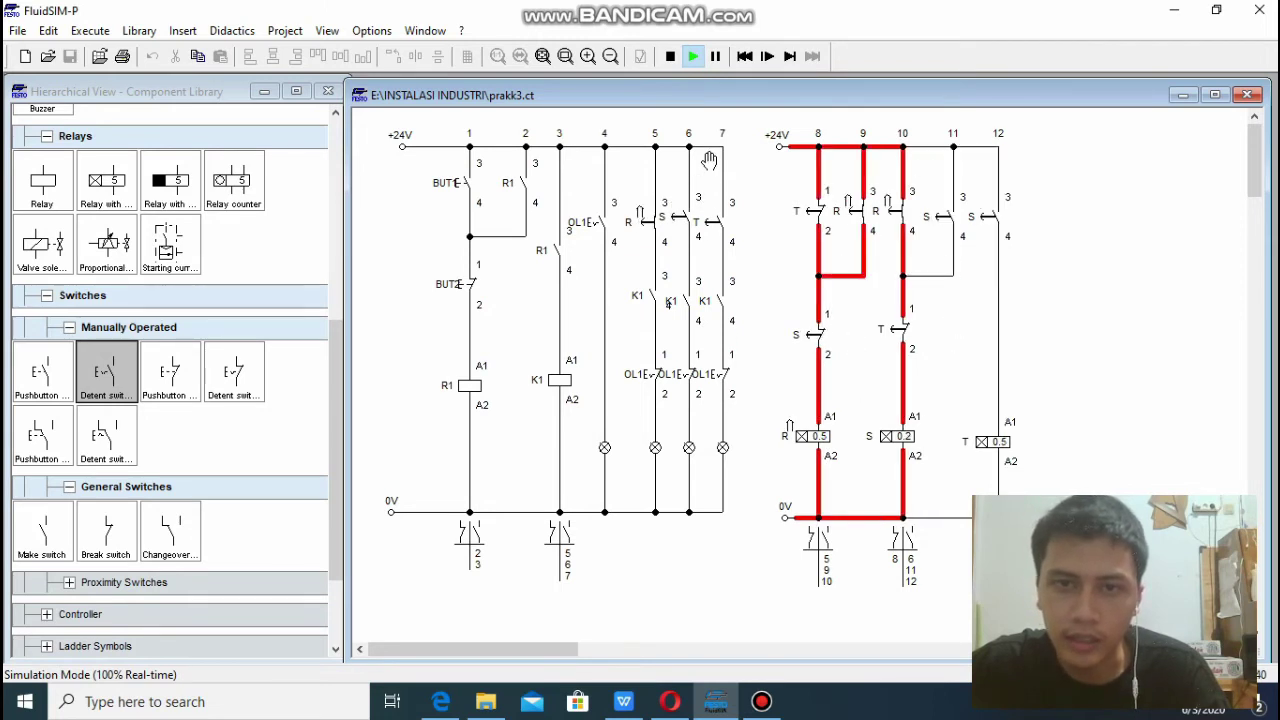
left_click(716, 57)
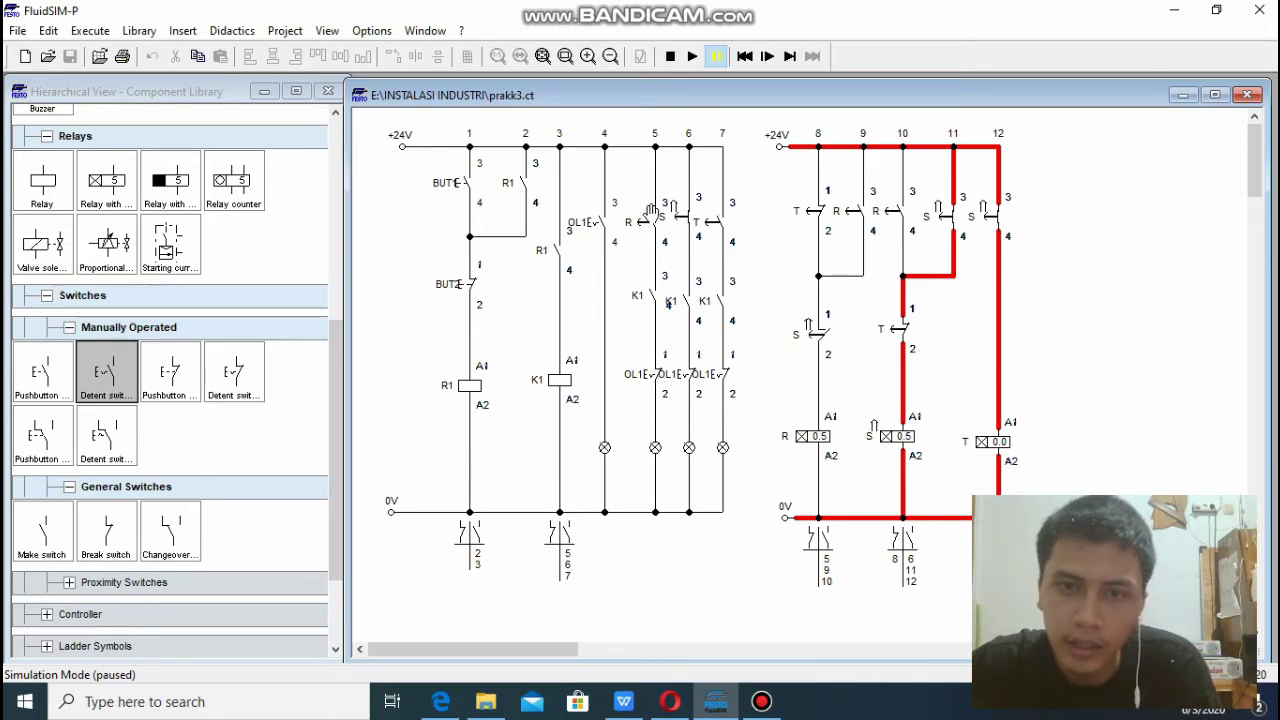
left_click(624, 702)
left_click(636, 708)
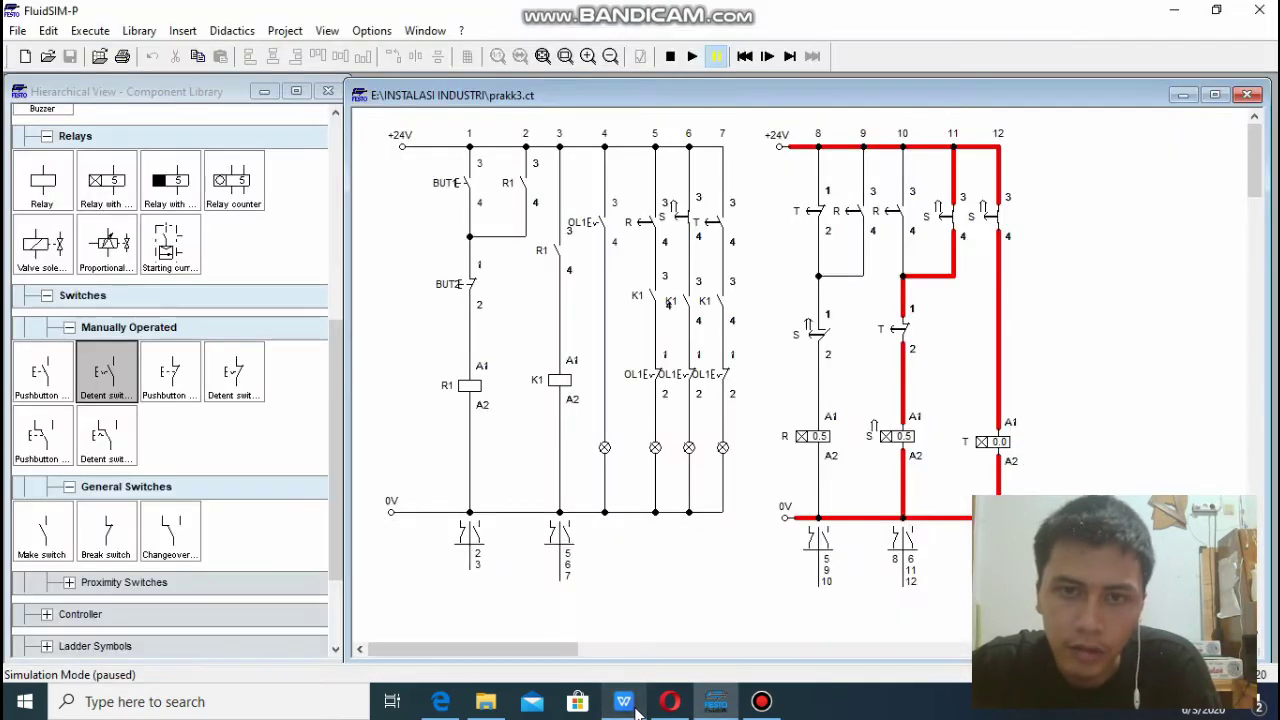
left_click(636, 708)
left_click(636, 708)
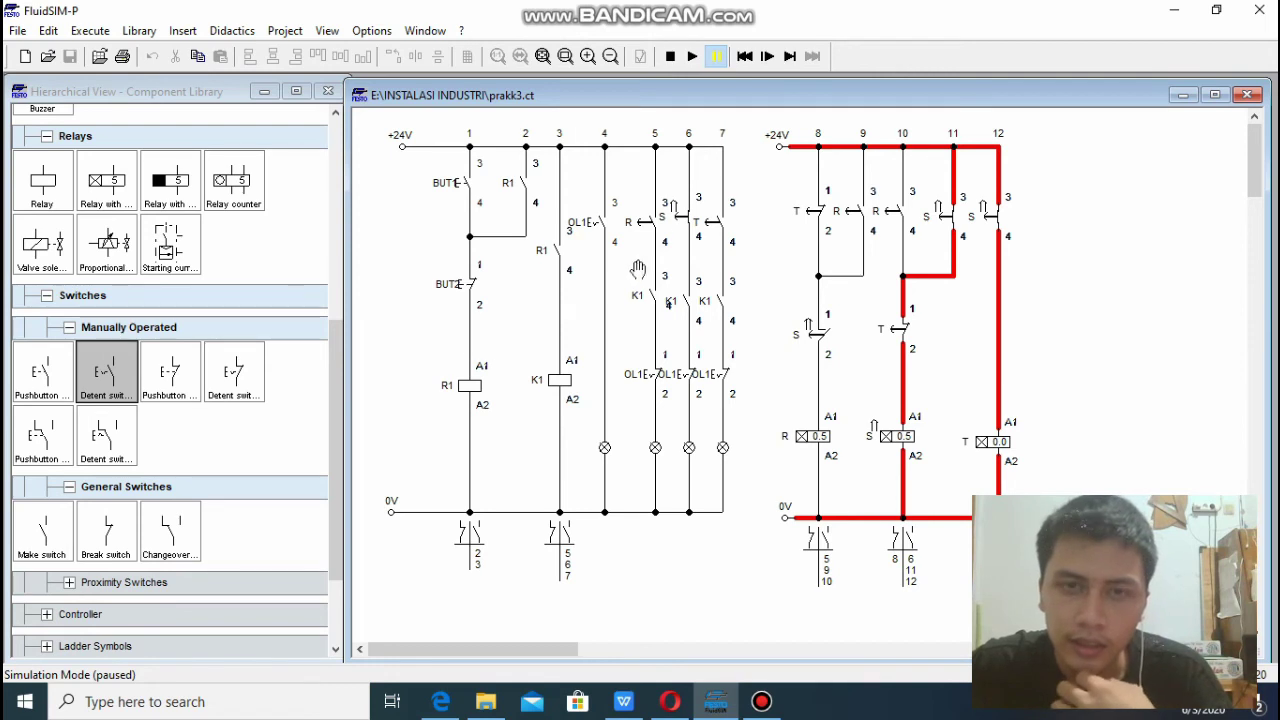
Resume the simulation and actuate pushbutton BUT1 to energise relay R1 and contactor K1.
left_click(694, 57)
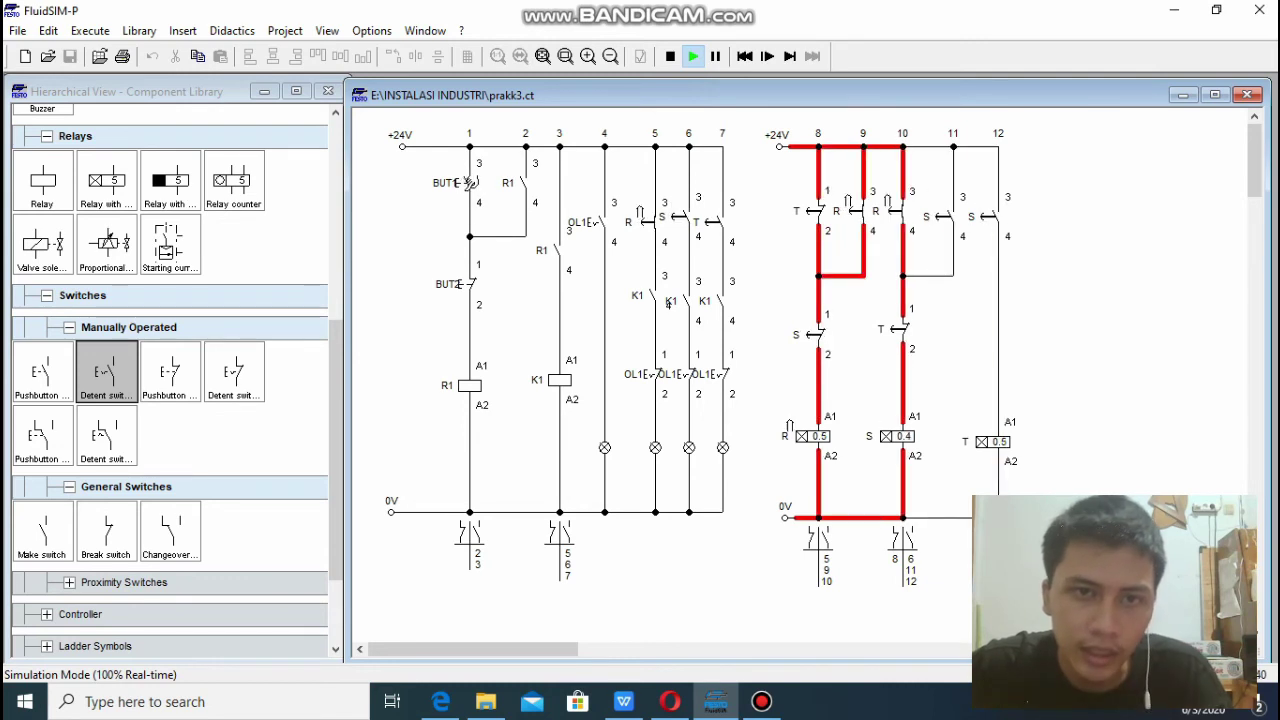
left_click(473, 175)
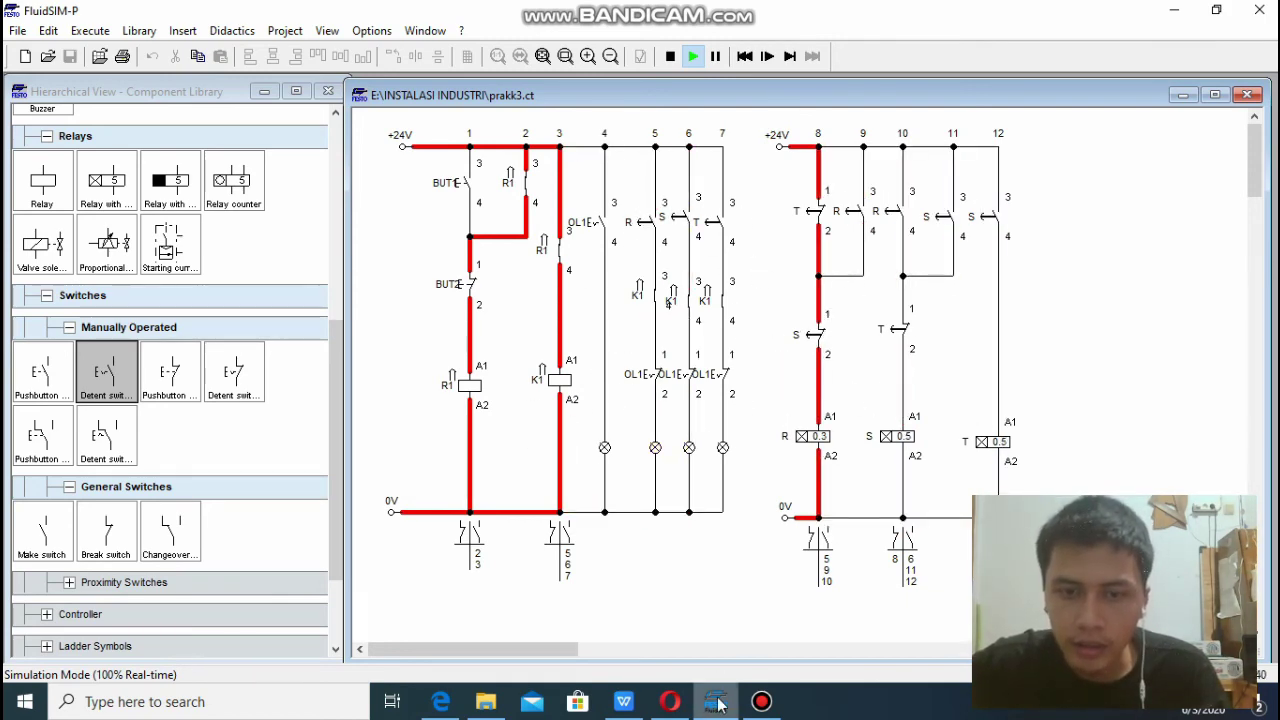
Switch to the Opera browser, search Google for "kontaktor" and show the image results.
left_click(670, 701)
left_click(1005, 47)
type("kontaktor")
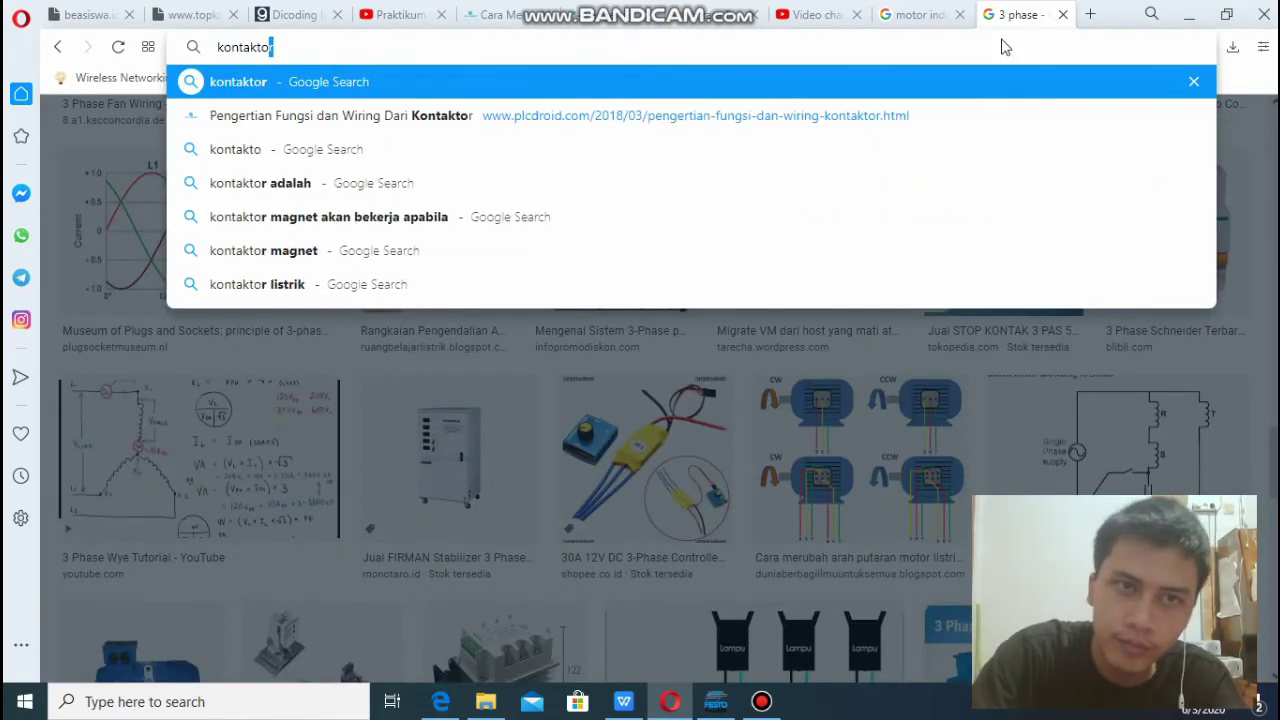
key("Return")
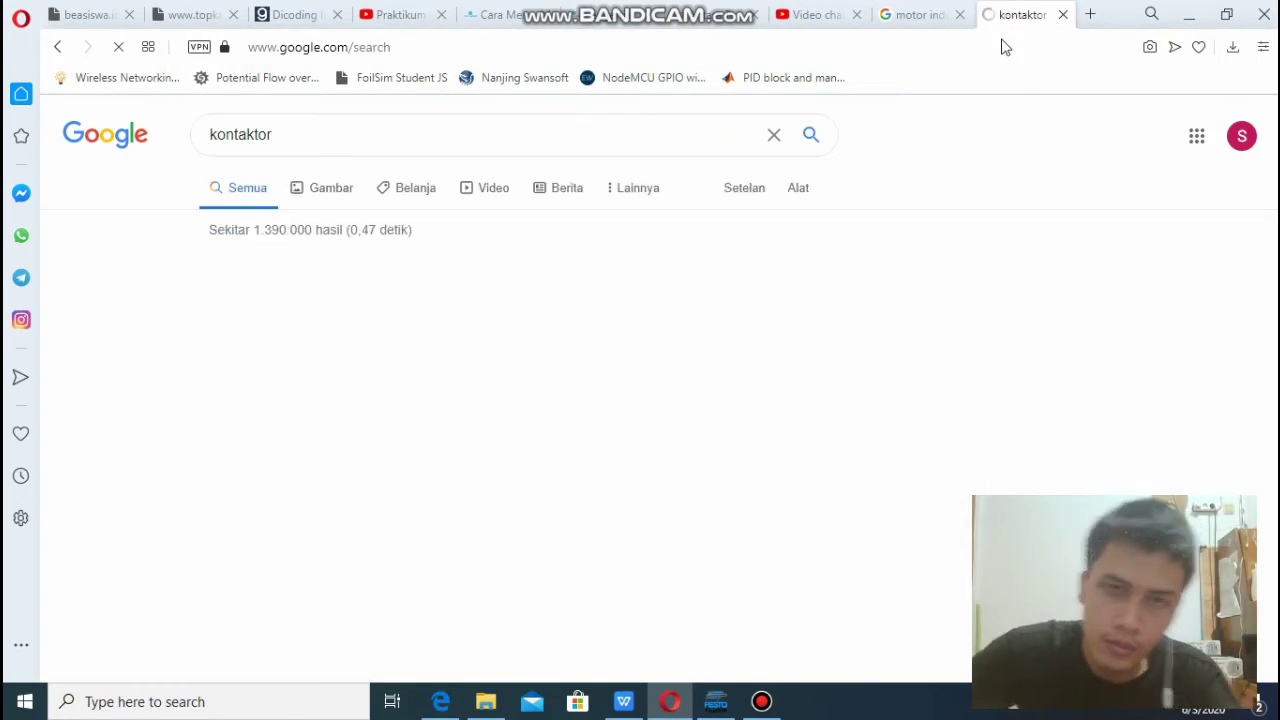
left_click(340, 190)
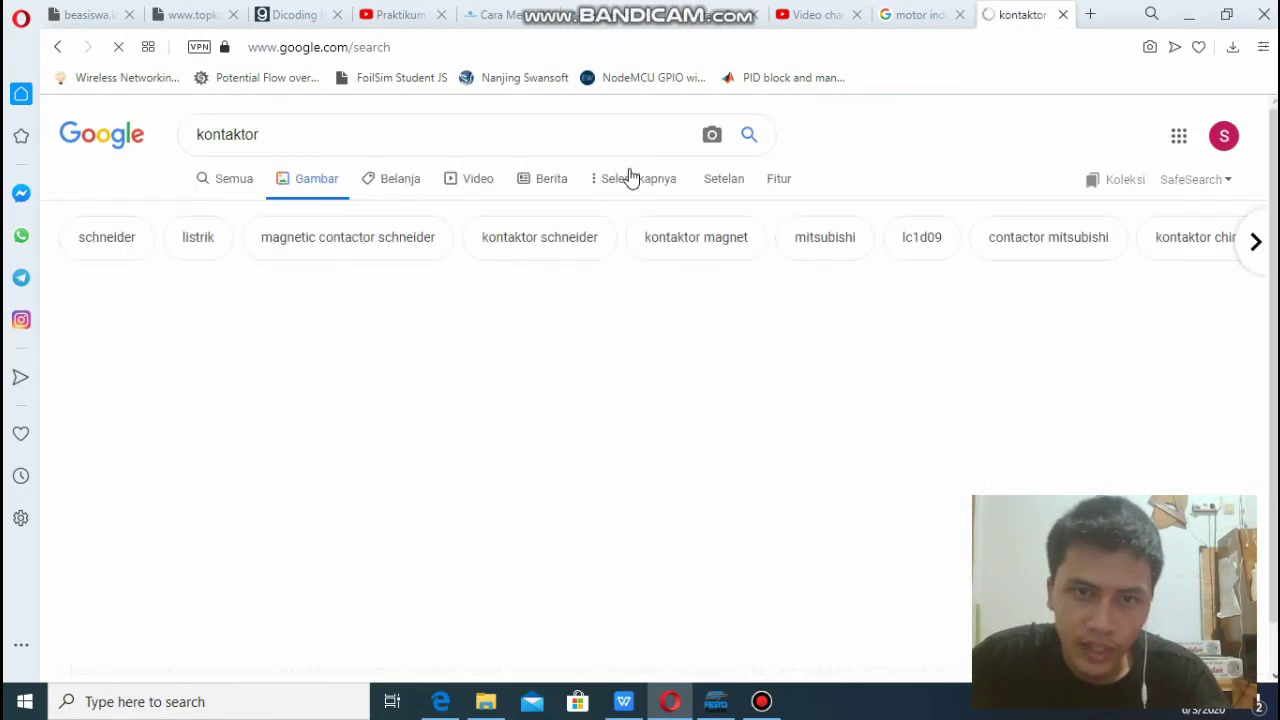
Alternate between the running FluidSIM-P circuit and the browser's "kontaktor" images to relate real magnetic contactors to the simulated one.
left_click(623, 701)
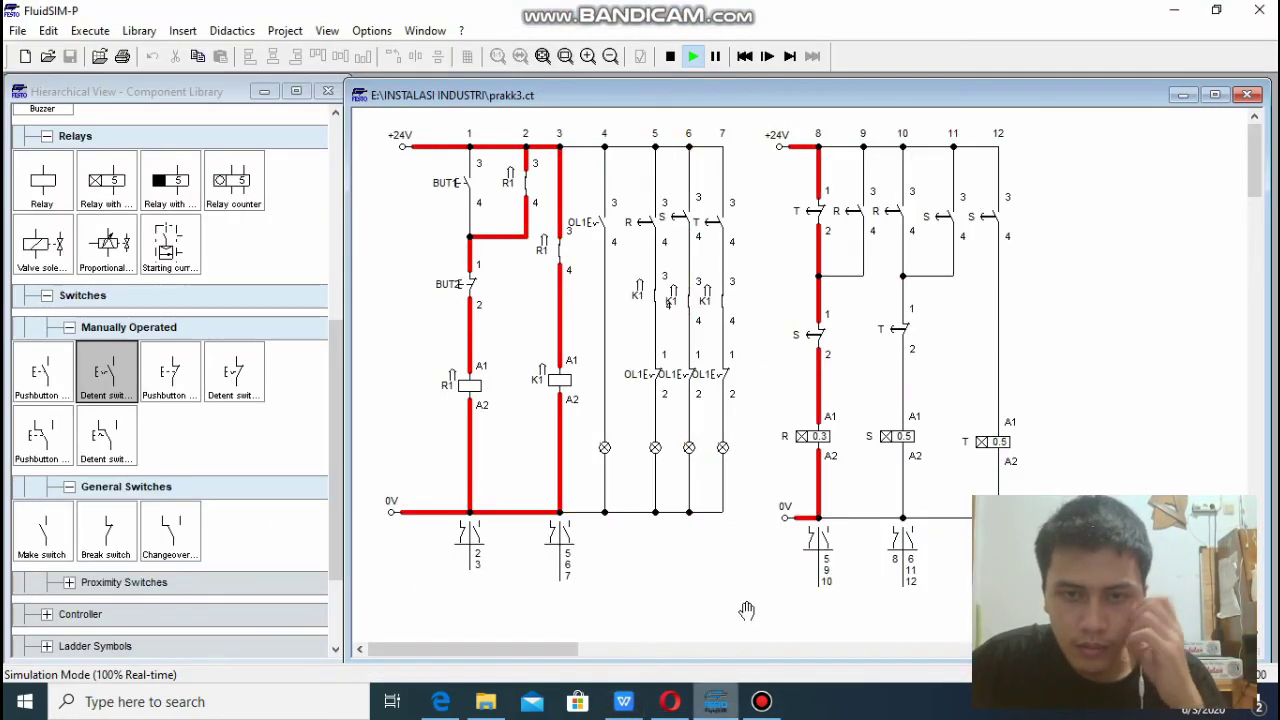
left_click(715, 701)
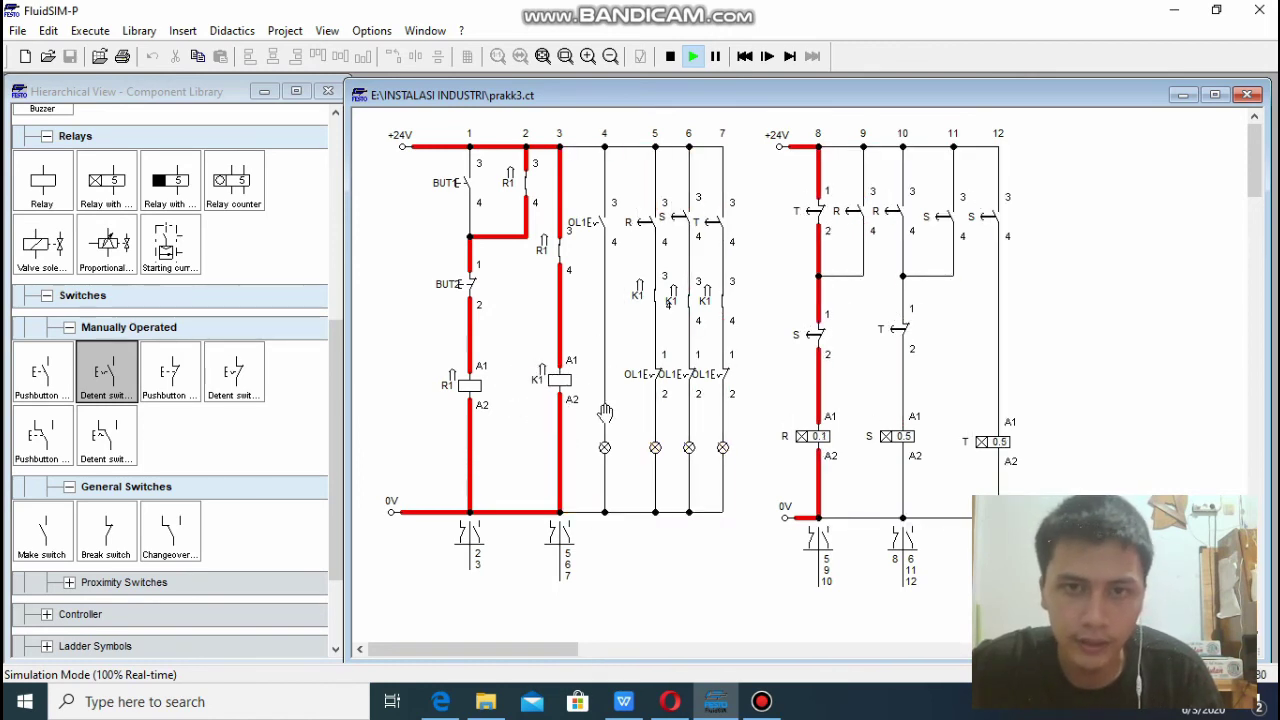
left_click(714, 704)
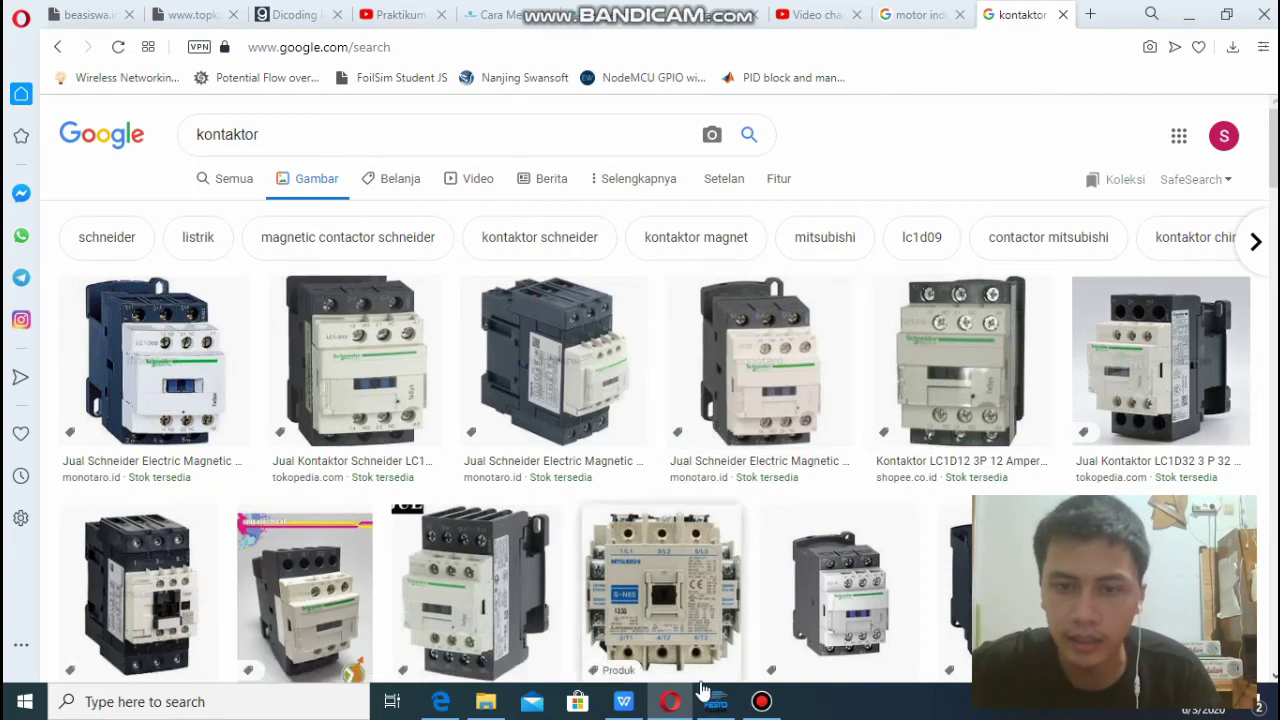
left_click(670, 702)
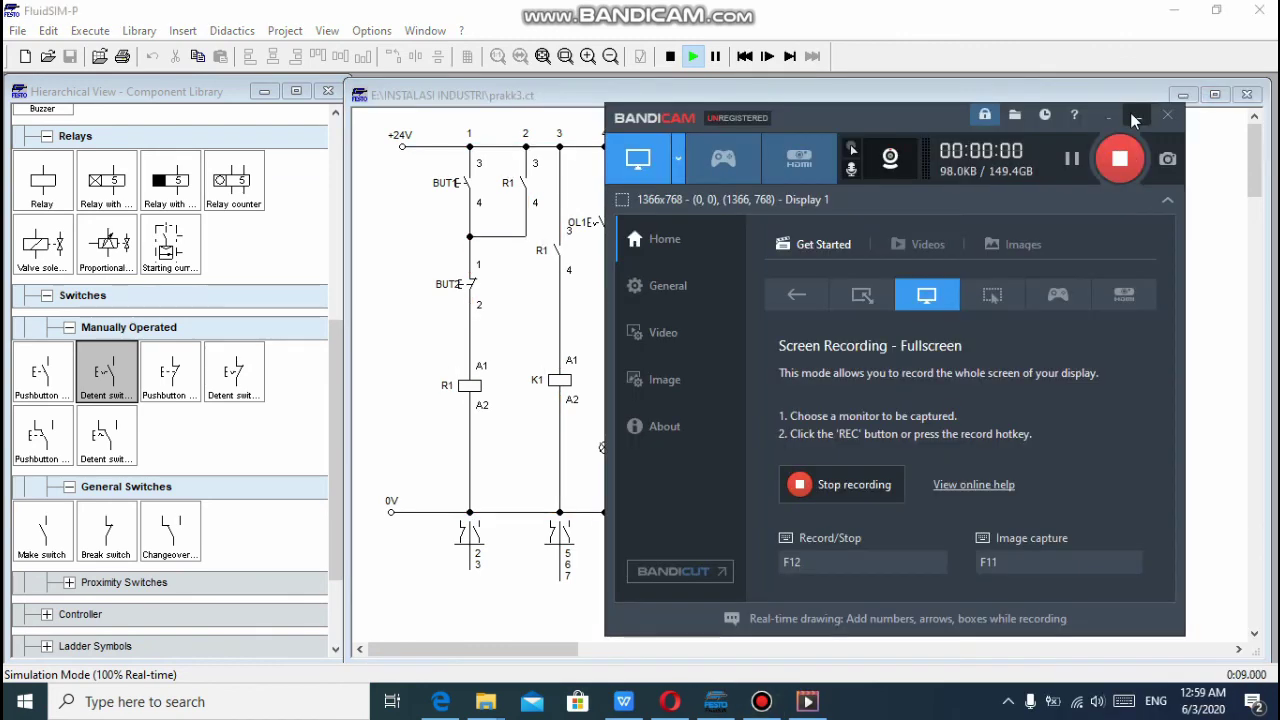
Clear the recorder window off the circuit and actuate pushbutton BUT1 in the running simulation to energise R1 and K1.
left_click(1136, 116)
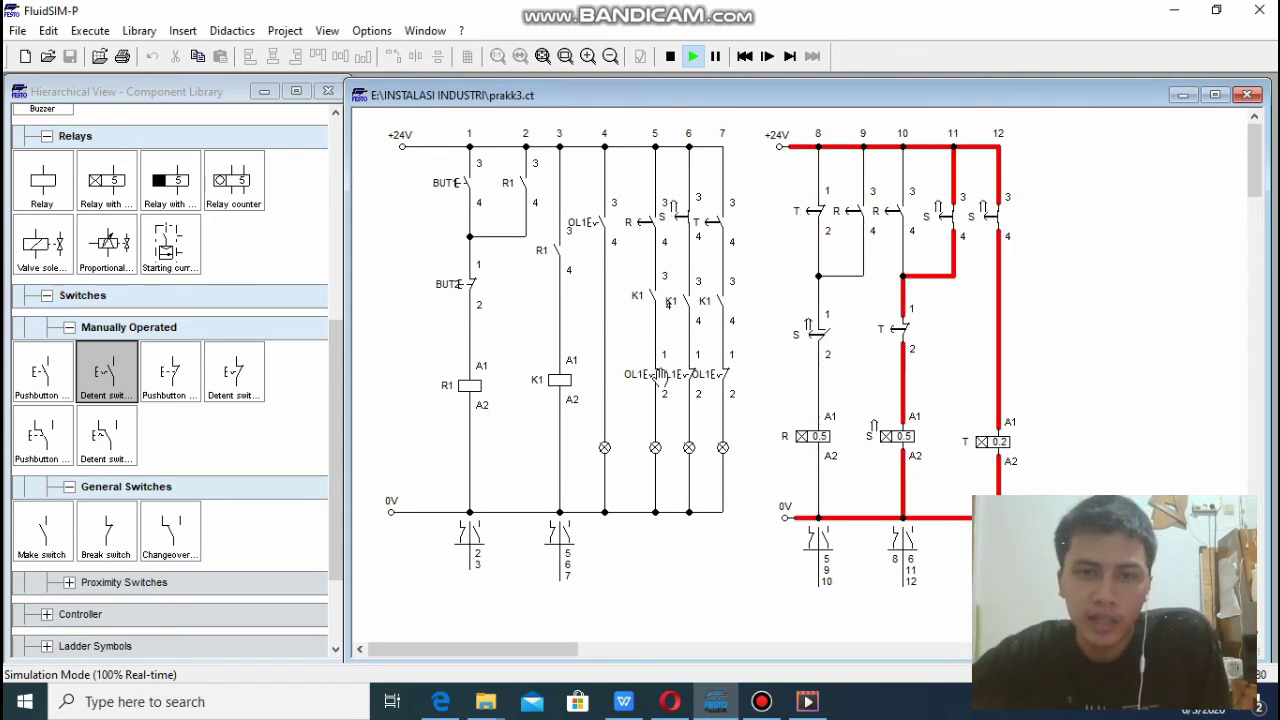
left_click(463, 180)
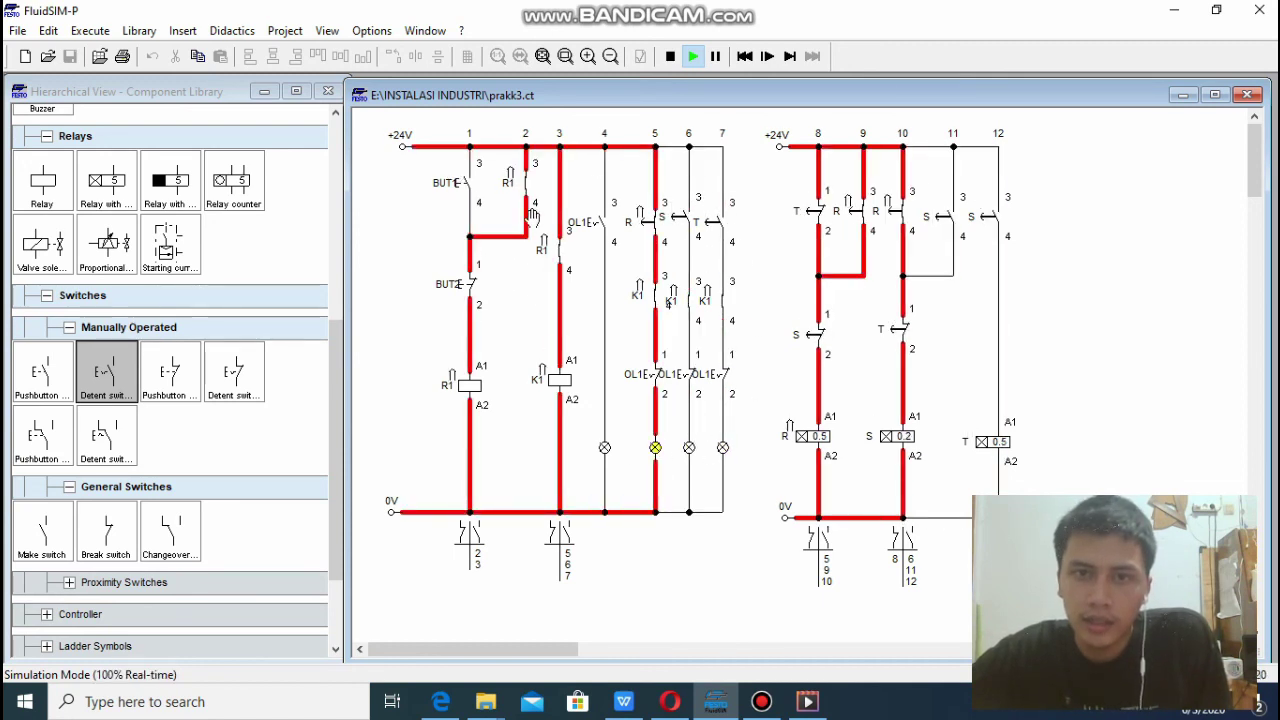